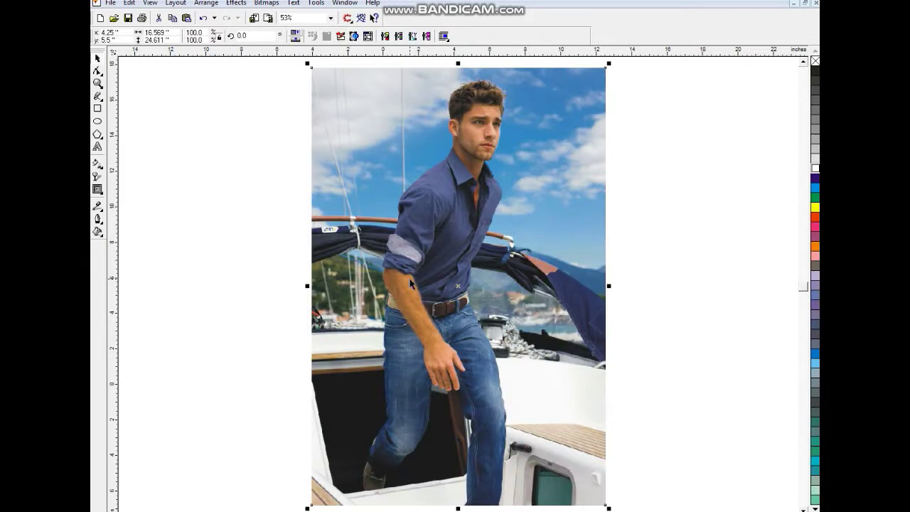
Step: Draw a rectangle beside the page and set its size to 120 × 240 inches
{"action": "left_click", "coordinate": [244, 193]}
{"action": "left_click", "coordinate": [98, 82]}
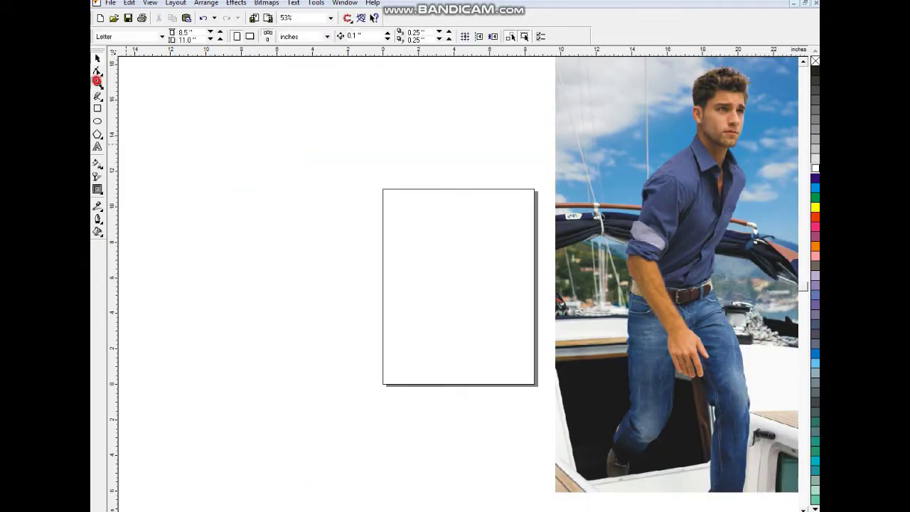
{"action": "right_click", "coordinate": [225, 129]}
{"action": "left_click", "coordinate": [97, 108]}
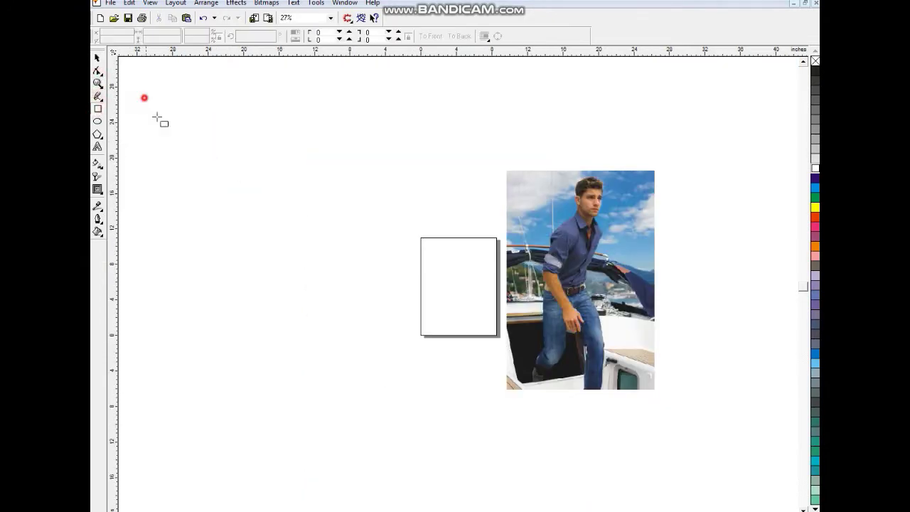
{"action": "left_click_drag", "start_coordinate": [144, 97], "coordinate": [287, 326]}
{"action": "left_click", "coordinate": [173, 34]}
{"action": "type", "text": "120"}
{"action": "key", "text": "Tab"}
{"action": "type", "text": "240"}
{"action": "key", "text": "Return"}
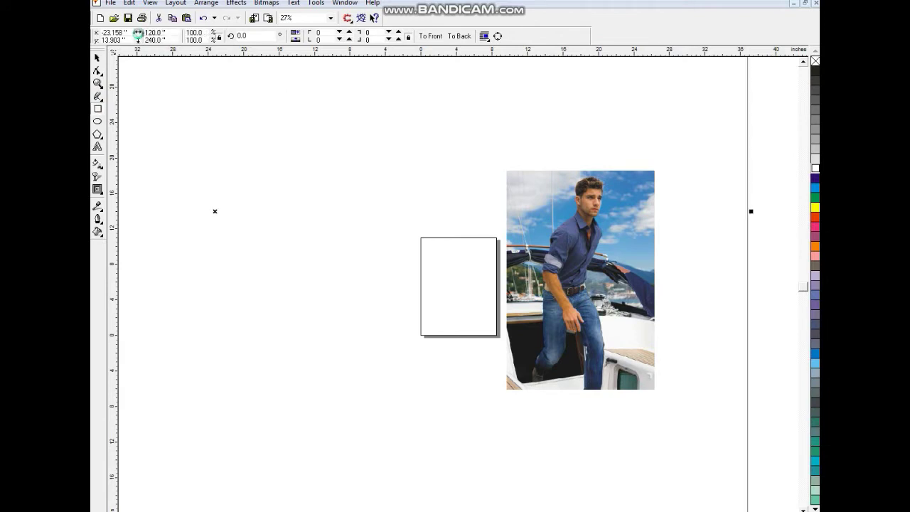
Step: Move the tall rectangle to the left so it stands clear of the page and the photo
{"action": "key", "text": "F3"}
{"action": "key", "text": "F3"}
{"action": "key", "text": "F3"}
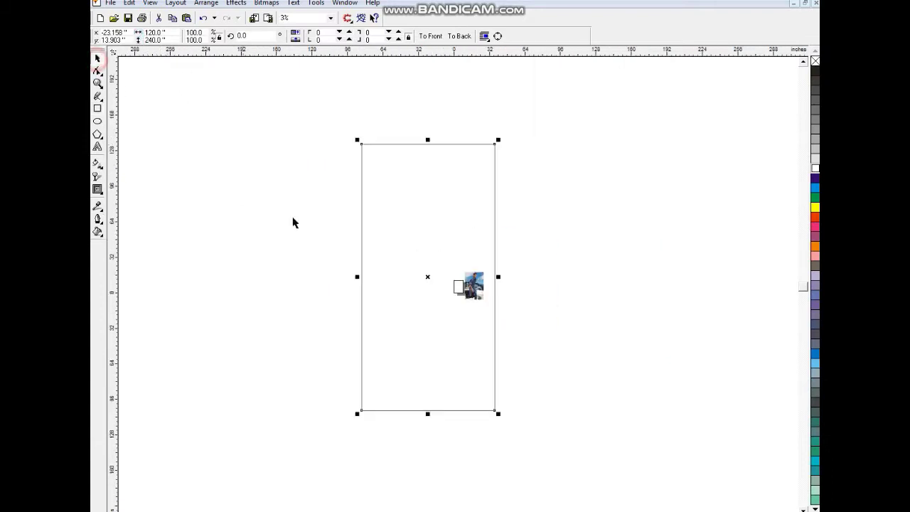
{"action": "left_click_drag", "start_coordinate": [428, 279], "coordinate": [370, 282]}
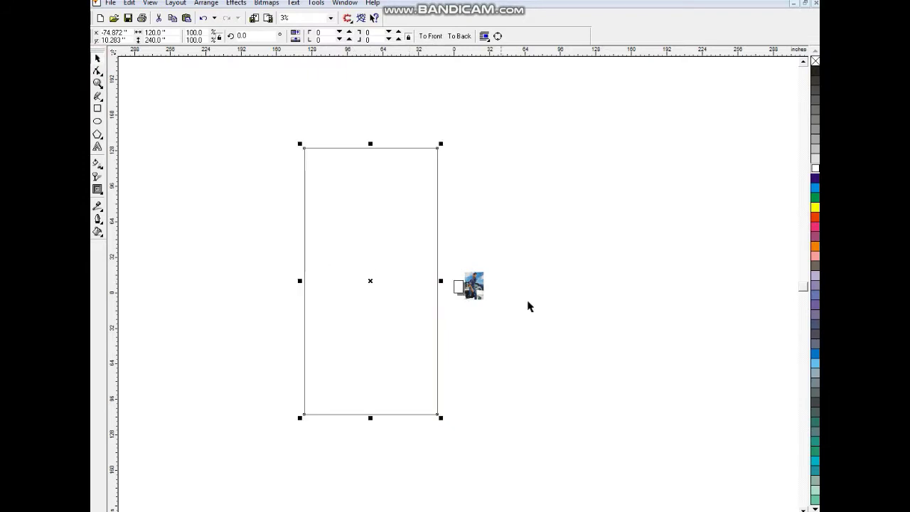
Step: Enlarge the photo to about 122.9 × 182.6 inches and place it over the upper part of the tall rectangle, centred horizontally
{"action": "left_click", "coordinate": [554, 310]}
{"action": "left_click", "coordinate": [481, 278]}
{"action": "left_click_drag", "start_coordinate": [488, 268], "coordinate": [562, 172]}
{"action": "left_click_drag", "start_coordinate": [487, 246], "coordinate": [327, 216]}
{"action": "left_click_drag", "start_coordinate": [390, 273], "coordinate": [442, 350]}
{"action": "left_click", "coordinate": [437, 366]}
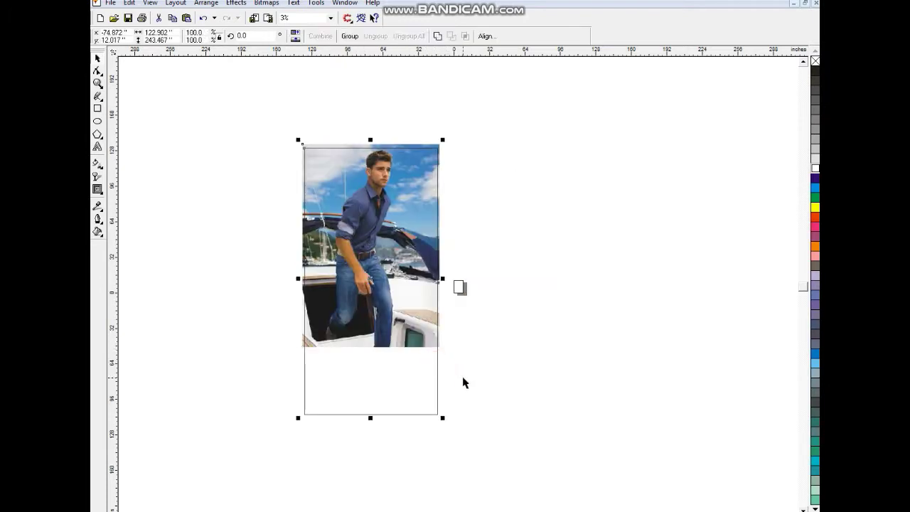
{"action": "left_click", "coordinate": [502, 226]}
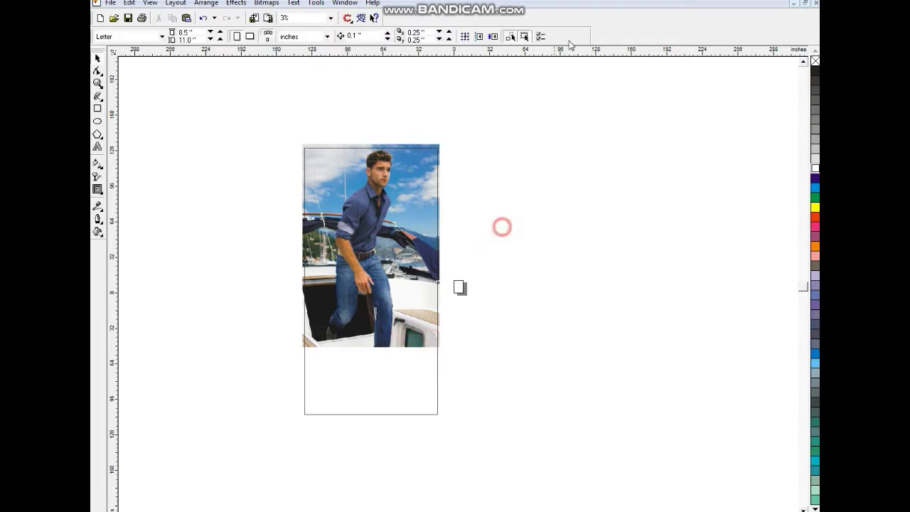
{"action": "left_click", "coordinate": [429, 182]}
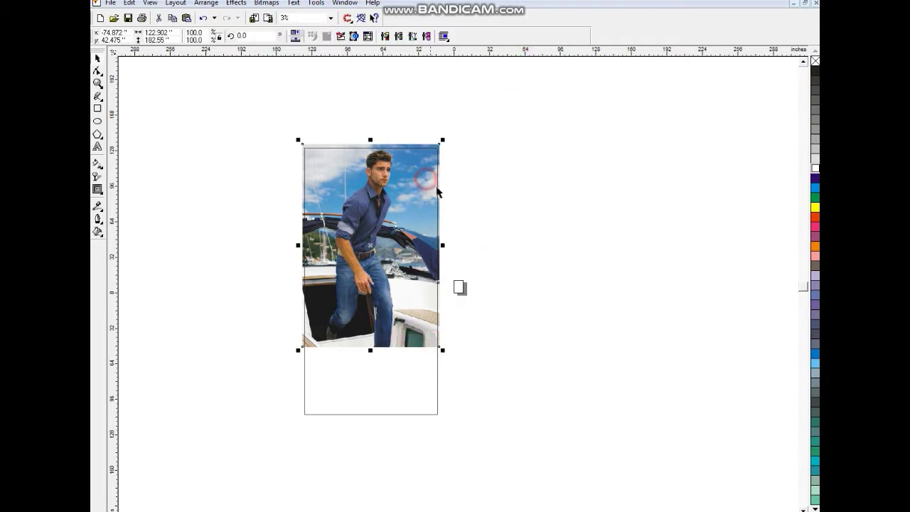
{"action": "left_click", "coordinate": [98, 83]}
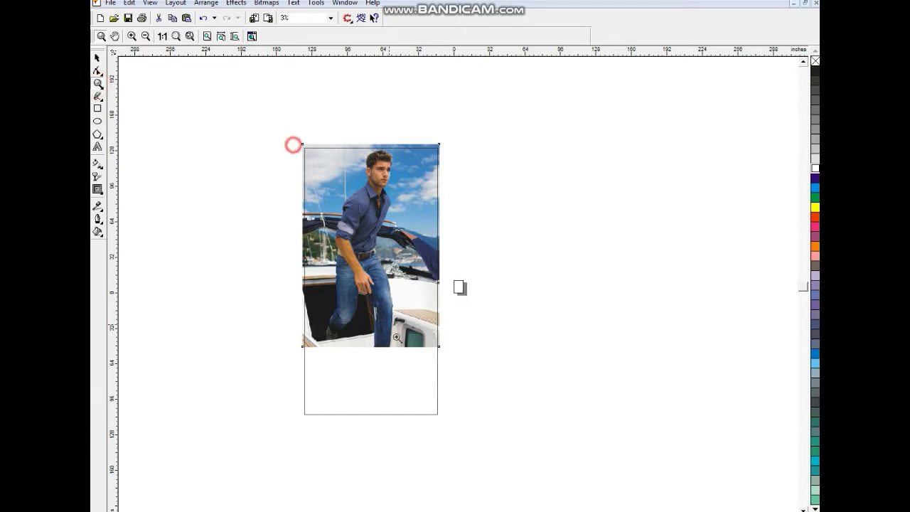
{"action": "left_click_drag", "start_coordinate": [288, 134], "coordinate": [475, 430]}
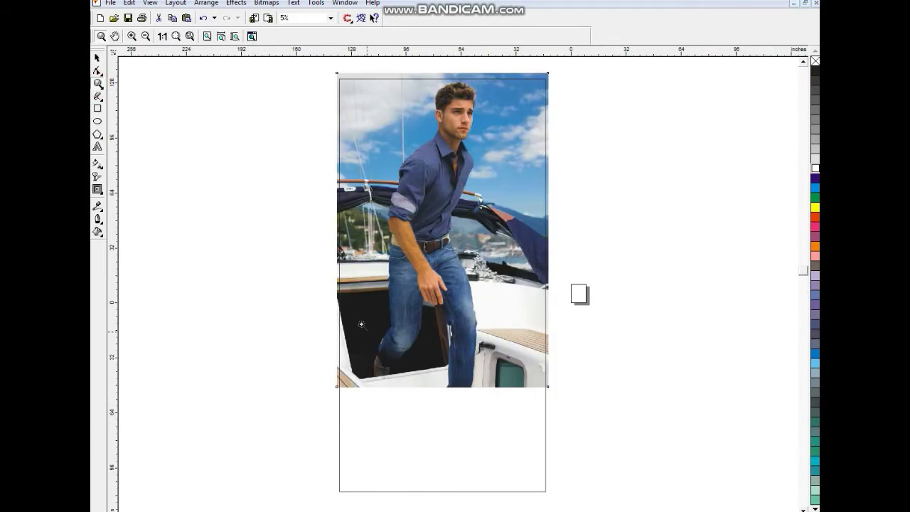
{"action": "left_click", "coordinate": [98, 57]}
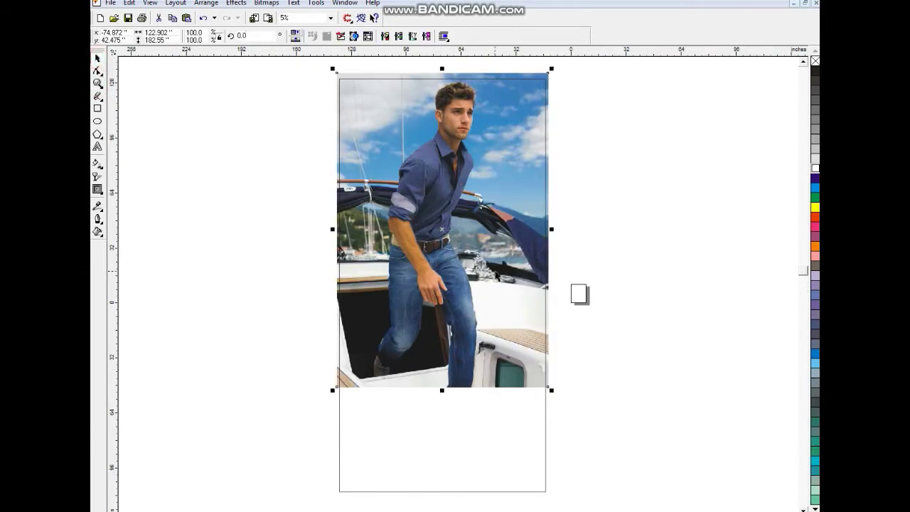
{"action": "left_click", "coordinate": [498, 271]}
{"action": "left_click", "coordinate": [497, 272]}
{"action": "left_click", "coordinate": [626, 327]}
{"action": "left_click", "coordinate": [512, 329]}
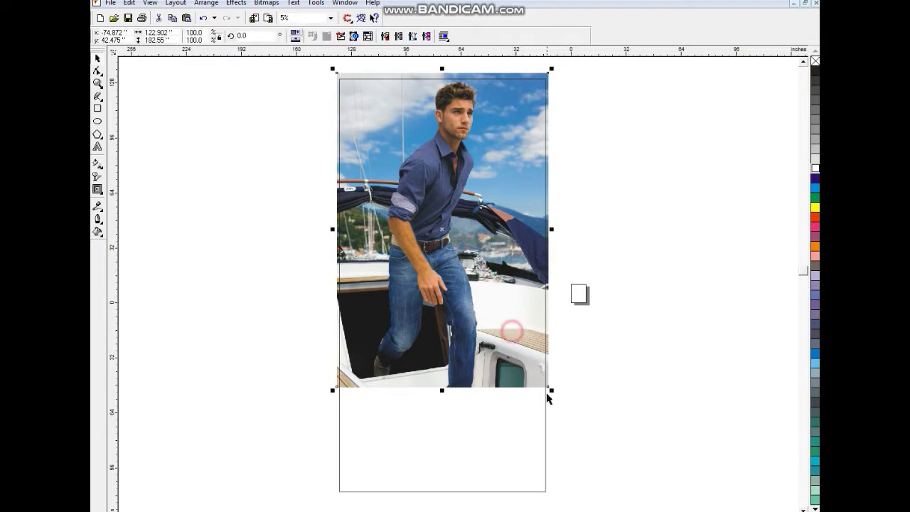
{"action": "left_click", "coordinate": [590, 396]}
{"action": "left_click", "coordinate": [583, 373]}
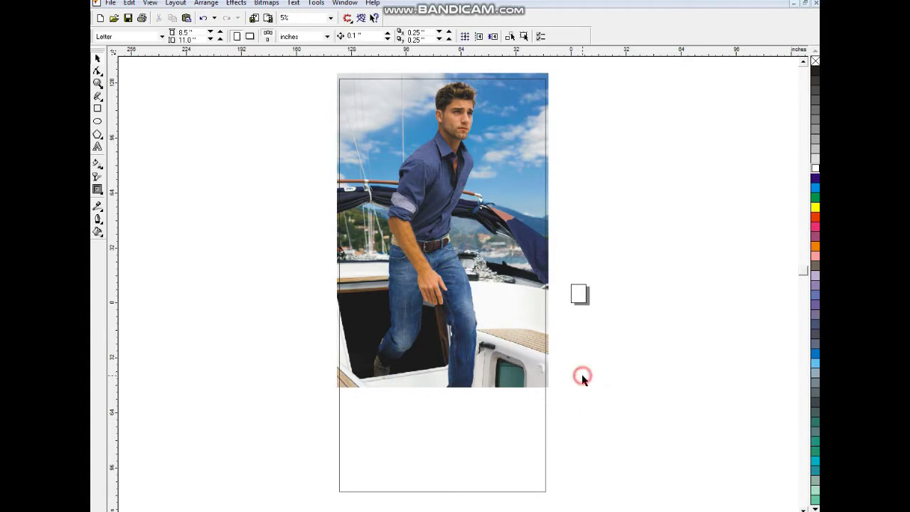
Step: Draw a circle about 112 inches across over the tall rectangle's lower-left part and place a copy to its upper right
{"action": "left_click", "coordinate": [98, 122]}
{"action": "left_click_drag", "start_coordinate": [329, 364], "coordinate": [521, 507]}
{"action": "left_click", "coordinate": [98, 57]}
{"action": "left_click_drag", "start_coordinate": [422, 455], "coordinate": [536, 427]}
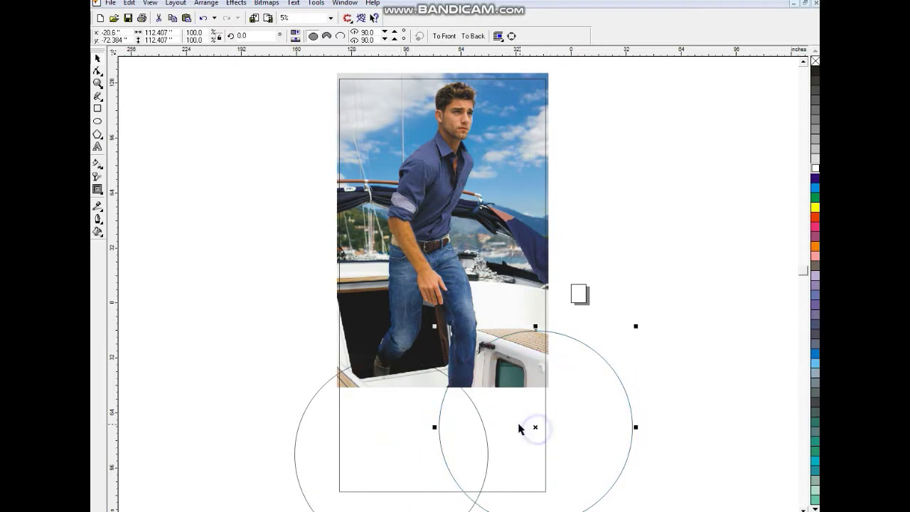
Step: Fill the right circle with a uniform dark blue, CMYK 97, 76, 7, 0
{"action": "left_click", "coordinate": [99, 230]}
{"action": "left_click", "coordinate": [120, 238]}
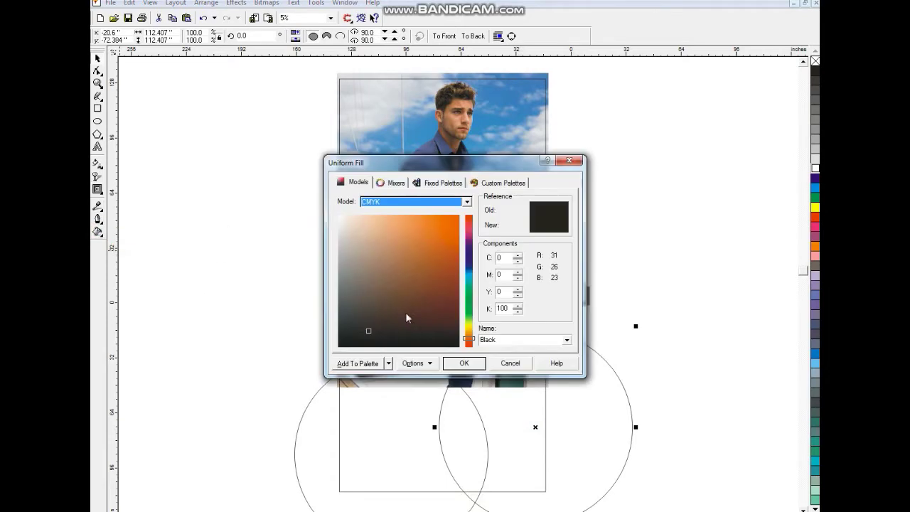
{"action": "left_click", "coordinate": [468, 268]}
{"action": "left_click_drag", "start_coordinate": [453, 273], "coordinate": [445, 282]}
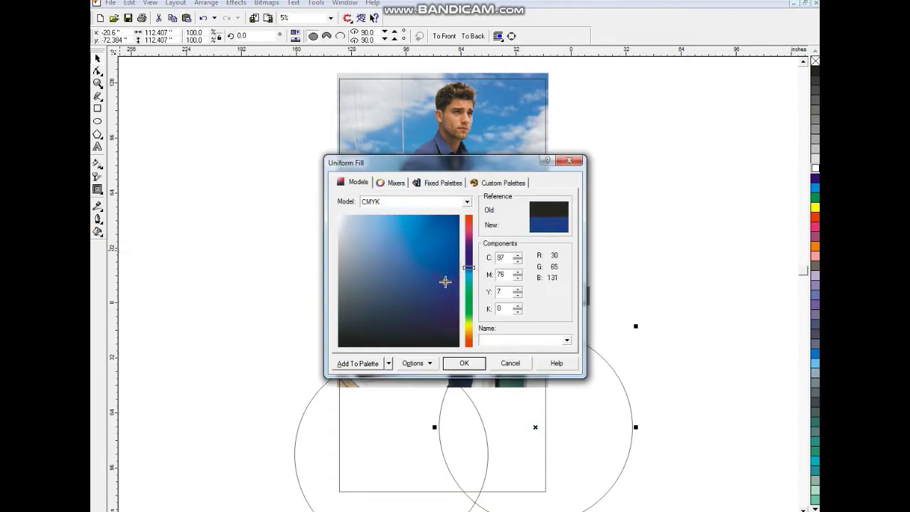
{"action": "left_click", "coordinate": [455, 364]}
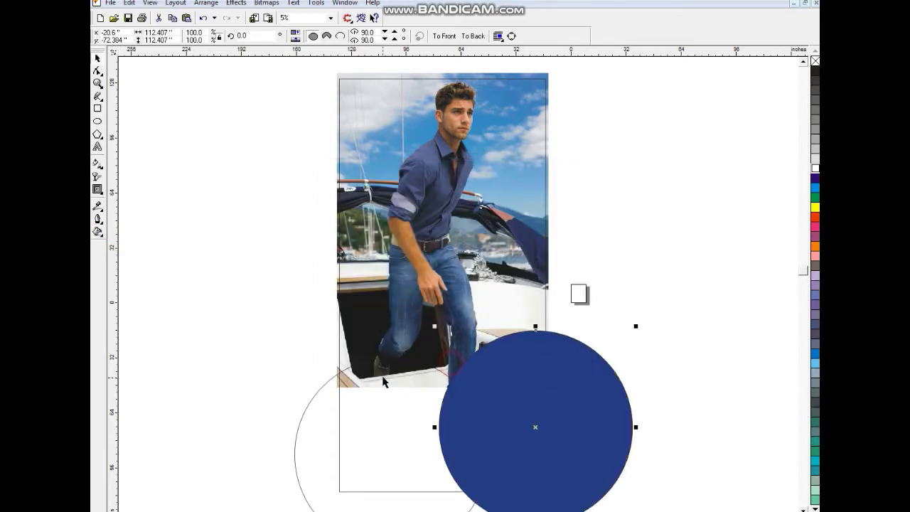
Step: Give the left circle a pale lavender fill in front of the blue one, and remove the outlines of both circles
{"action": "left_click", "coordinate": [342, 371]}
{"action": "left_click", "coordinate": [815, 275]}
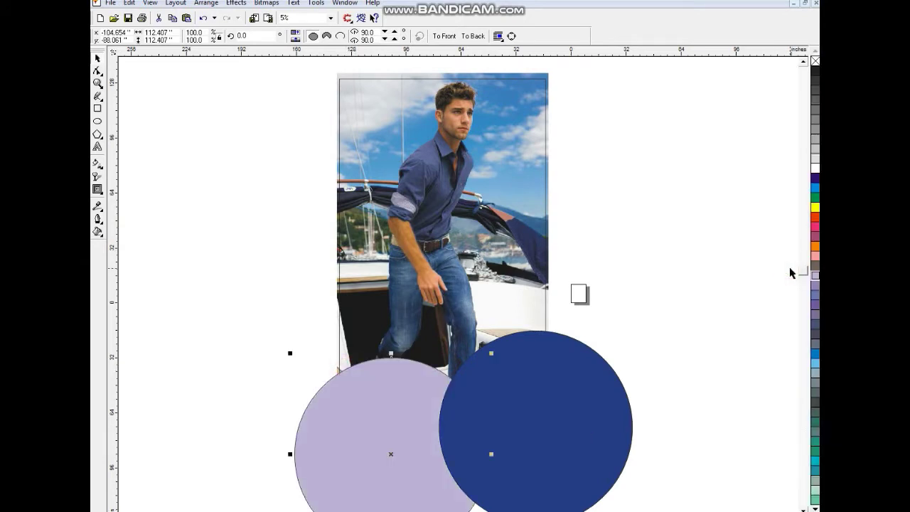
{"action": "key", "text": "shift+Page_Up"}
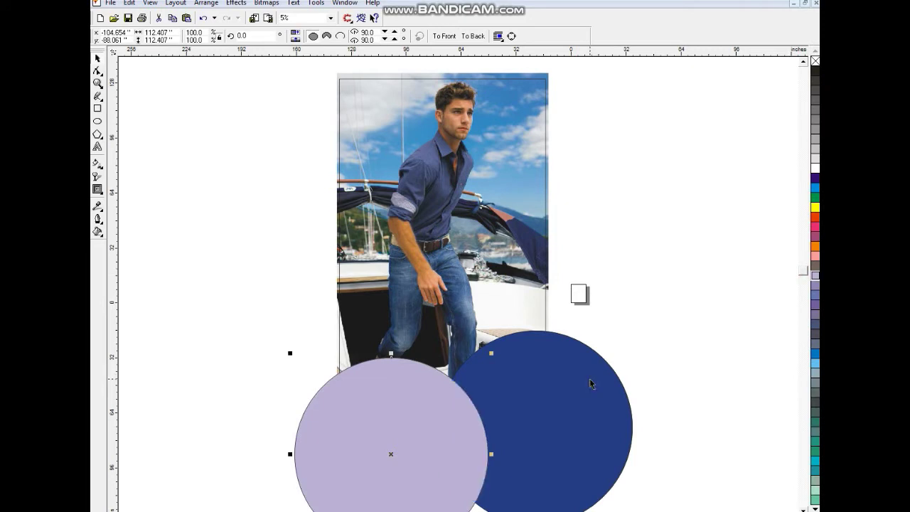
{"action": "left_click", "coordinate": [578, 384], "text": "shift"}
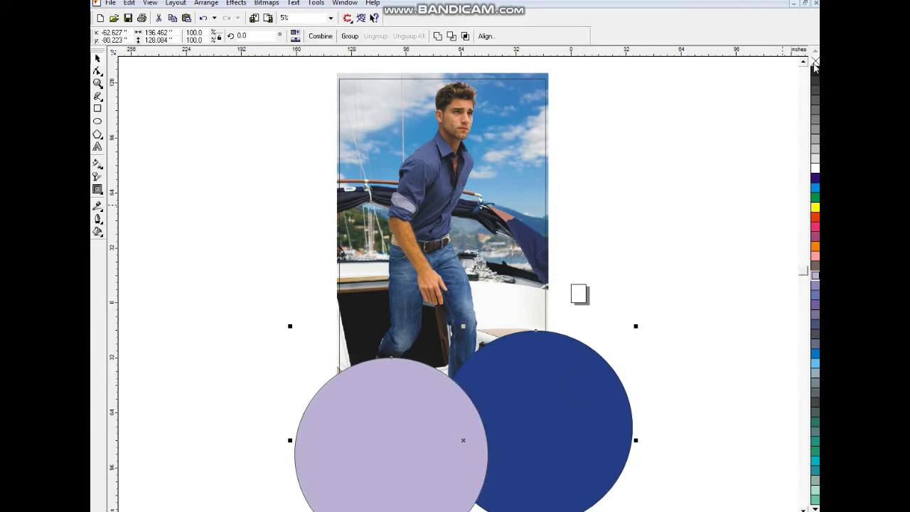
{"action": "left_click", "coordinate": [636, 244]}
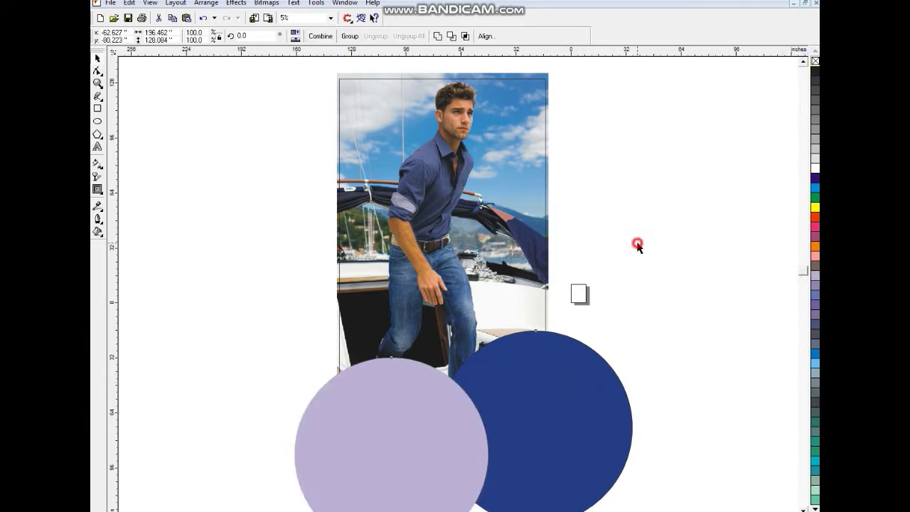
Step: PowerClip the photo inside the tall rectangle
{"action": "left_click", "coordinate": [545, 77]}
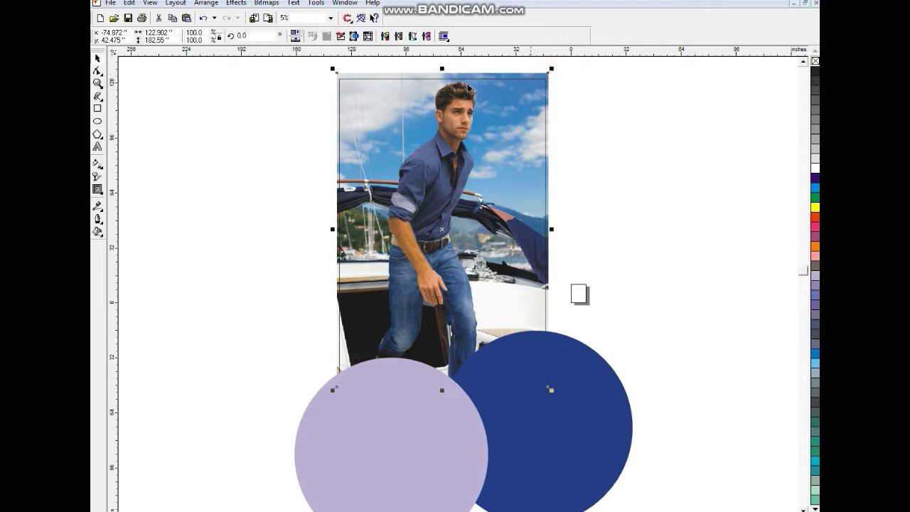
{"action": "left_click", "coordinate": [234, 3]}
{"action": "mouse_move", "coordinate": [306, 88]}
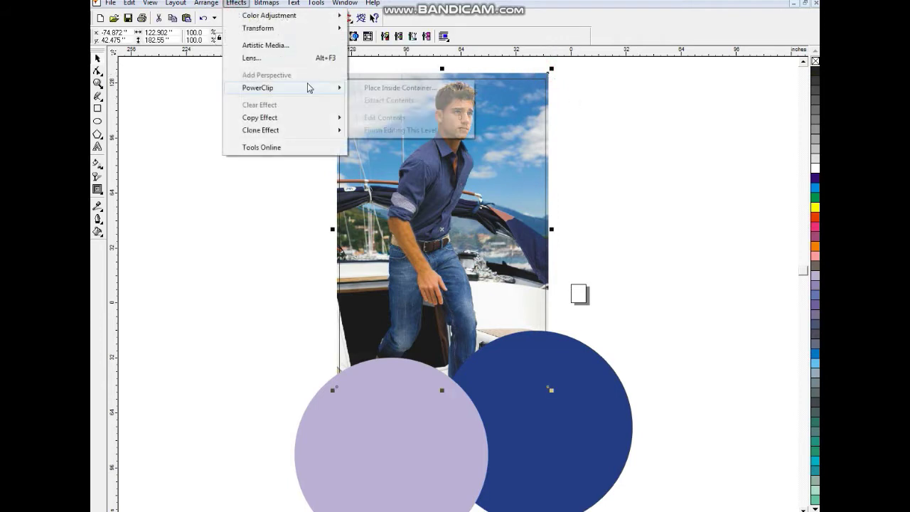
{"action": "left_click", "coordinate": [377, 86]}
{"action": "left_click", "coordinate": [370, 83]}
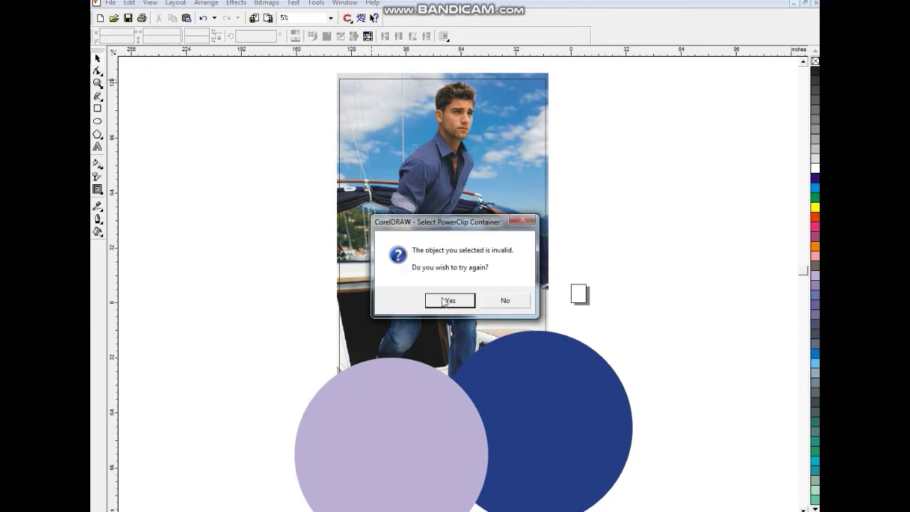
{"action": "left_click", "coordinate": [459, 303]}
{"action": "left_click", "coordinate": [349, 79]}
{"action": "left_click", "coordinate": [268, 147]}
Step: PowerClip the lavender and blue circles together inside the tall rectangle containing the photo
{"action": "left_click", "coordinate": [401, 400]}
{"action": "left_click", "coordinate": [558, 380], "text": "shift"}
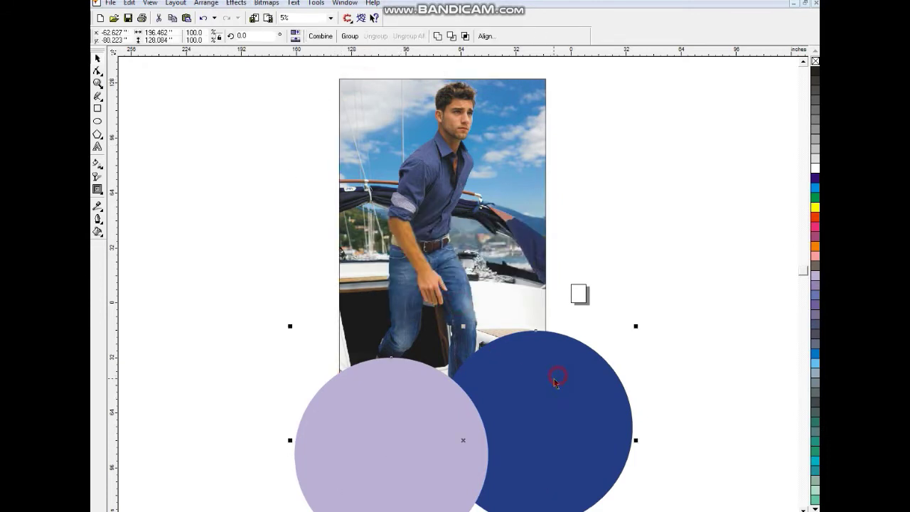
{"action": "left_click", "coordinate": [237, 2]}
{"action": "mouse_move", "coordinate": [277, 88]}
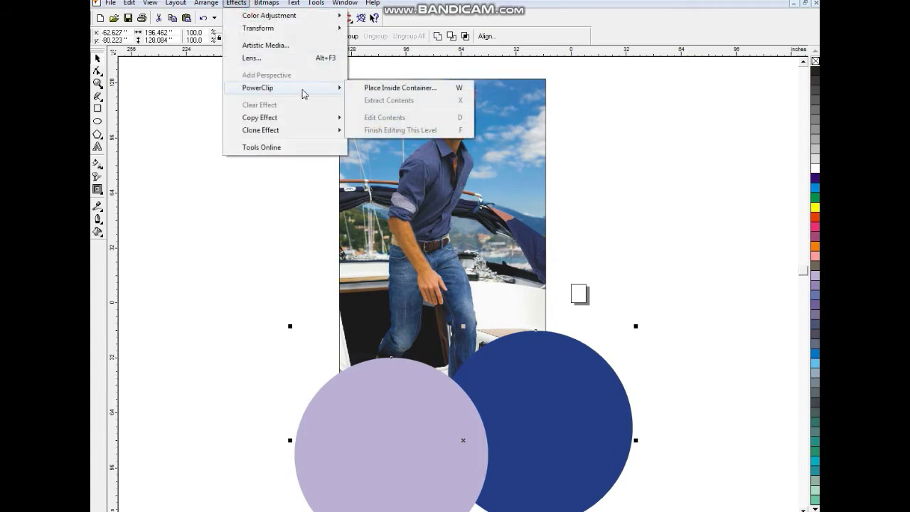
{"action": "left_click", "coordinate": [400, 88]}
{"action": "left_click", "coordinate": [376, 92]}
{"action": "left_click", "coordinate": [527, 202]}
{"action": "key", "text": "shift+F2"}
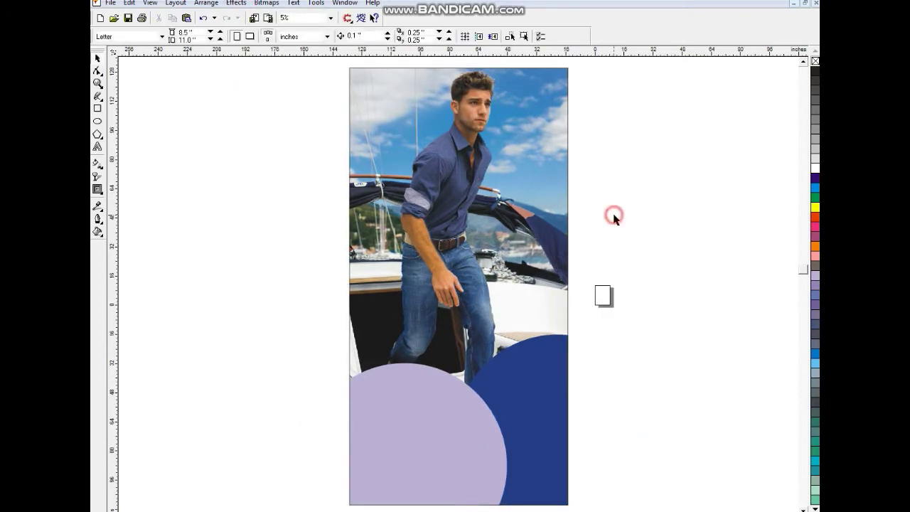
Step: Open the tall rectangle's PowerClip contents for editing and move both circles out to the left of the photo
{"action": "right_click", "coordinate": [506, 406]}
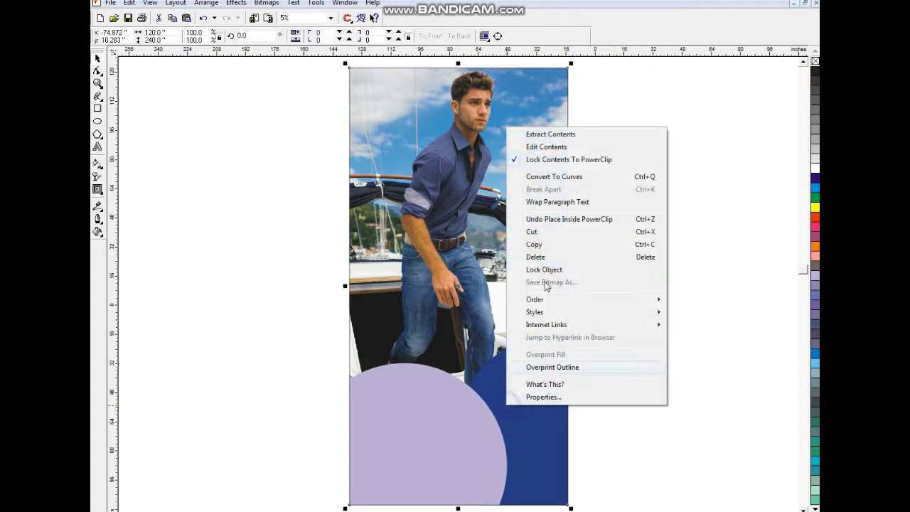
{"action": "left_click", "coordinate": [529, 147]}
{"action": "left_click", "coordinate": [472, 434]}
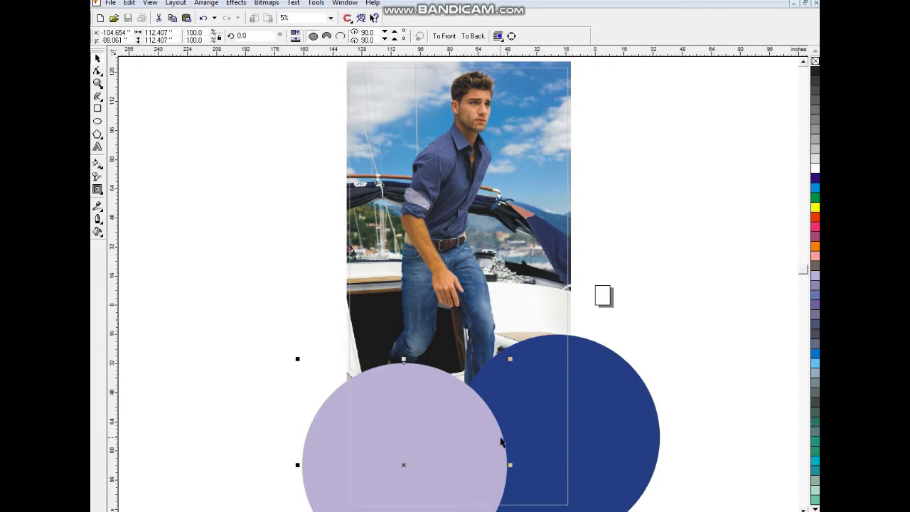
{"action": "key", "text": "Delete"}
{"action": "left_click", "coordinate": [528, 438]}
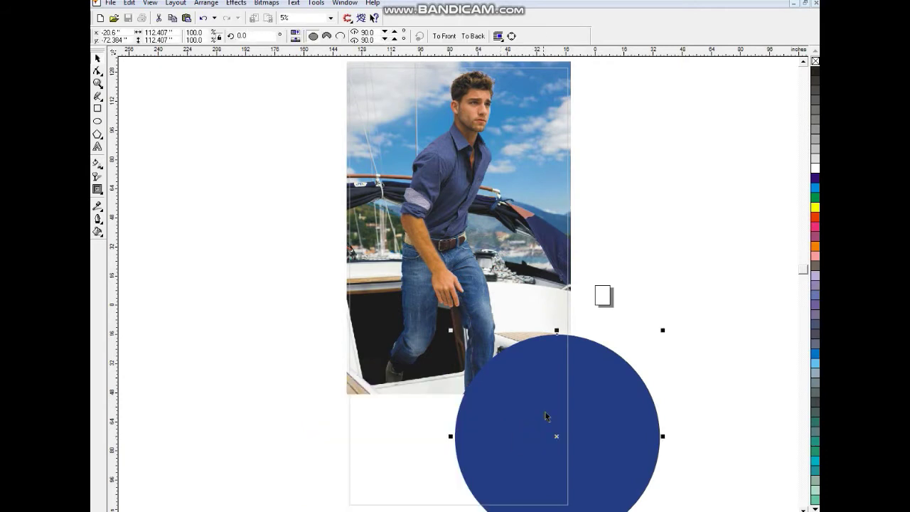
{"action": "key", "text": "ctrl+z"}
{"action": "left_click_drag", "start_coordinate": [547, 404], "coordinate": [213, 253]}
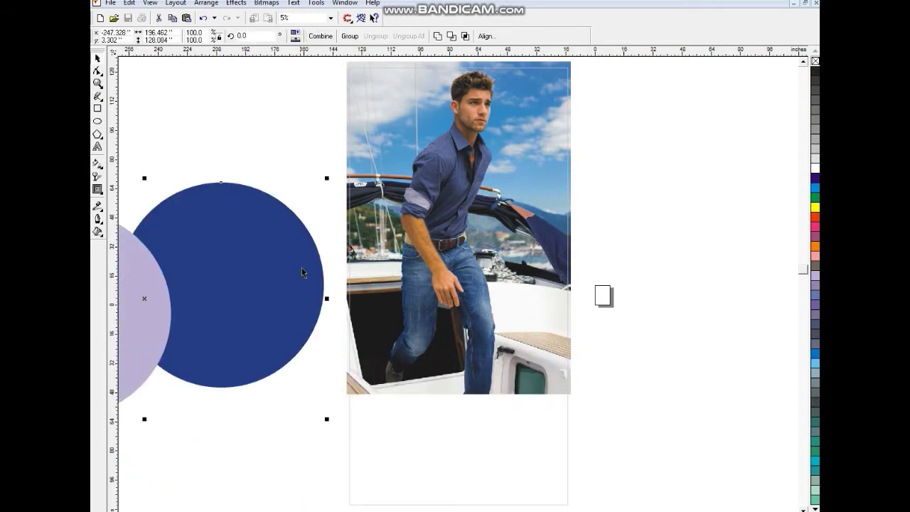
Step: Draw a horizontal rectangle about 136.5 × 28.4 inches across the photo's lower edge, slightly wider than the clip frame
{"action": "left_click", "coordinate": [97, 109]}
{"action": "left_click_drag", "start_coordinate": [333, 368], "coordinate": [583, 420]}
{"action": "left_click", "coordinate": [97, 58]}
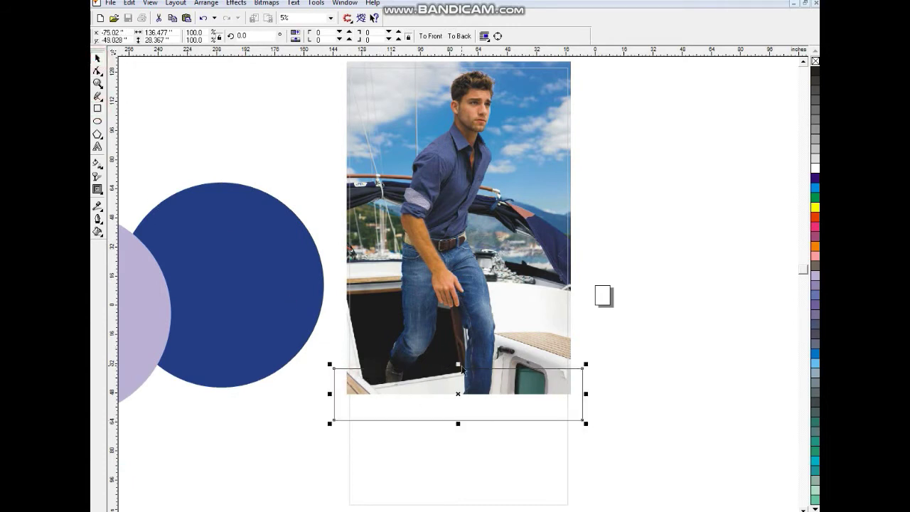
Step: Duplicate the horizontal rectangle directly below itself, stretched to about 47.6 inches high to reach the bottom of the frame
{"action": "left_click", "coordinate": [460, 375]}
{"action": "left_click", "coordinate": [459, 369]}
{"action": "left_click_drag", "start_coordinate": [458, 423], "coordinate": [450, 503]}
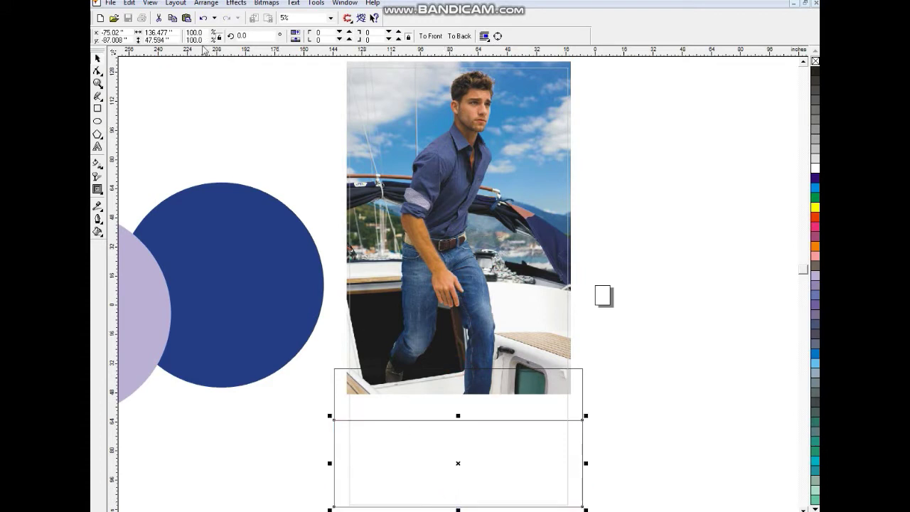
{"action": "left_click", "coordinate": [150, 4]}
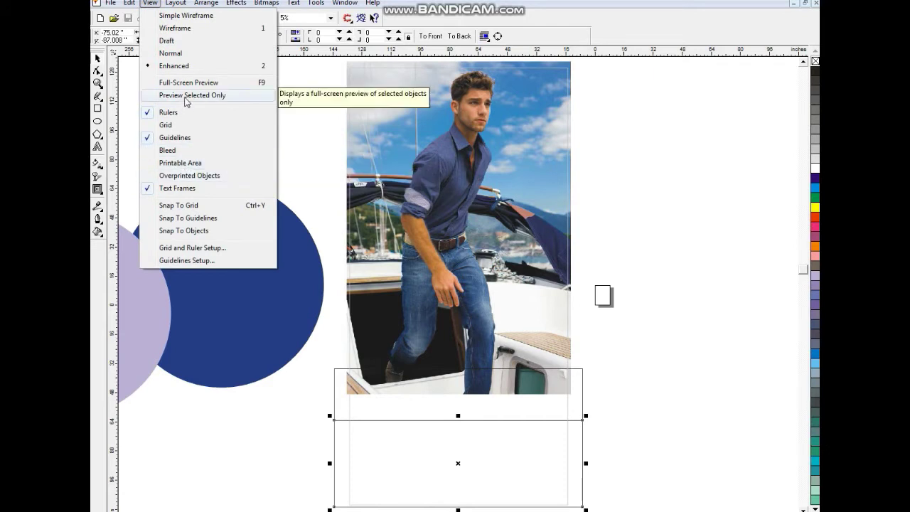
{"action": "mouse_move", "coordinate": [129, 3]}
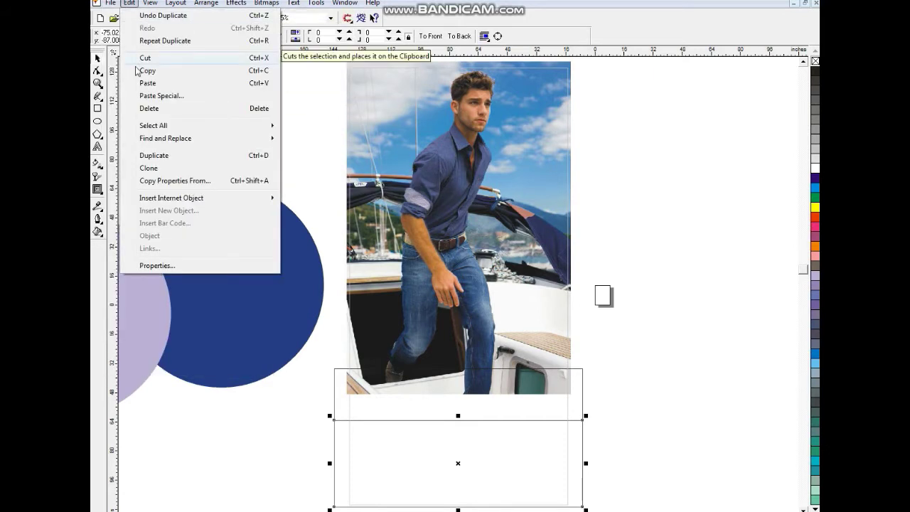
Step: Copy the blue circle's fill to the lower rectangle and the lavender circle's fill to the rectangle above it
{"action": "left_click", "coordinate": [153, 180]}
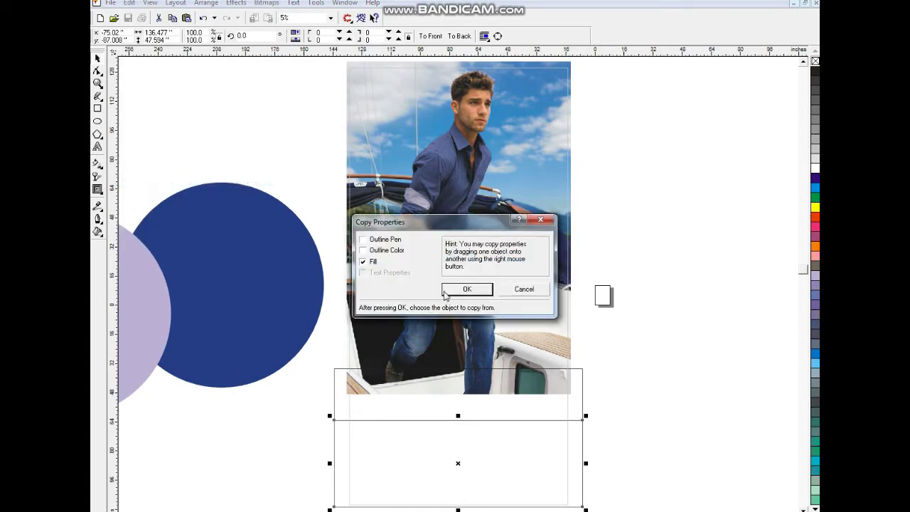
{"action": "left_click", "coordinate": [466, 288]}
{"action": "left_click", "coordinate": [202, 262]}
{"action": "left_click", "coordinate": [338, 371]}
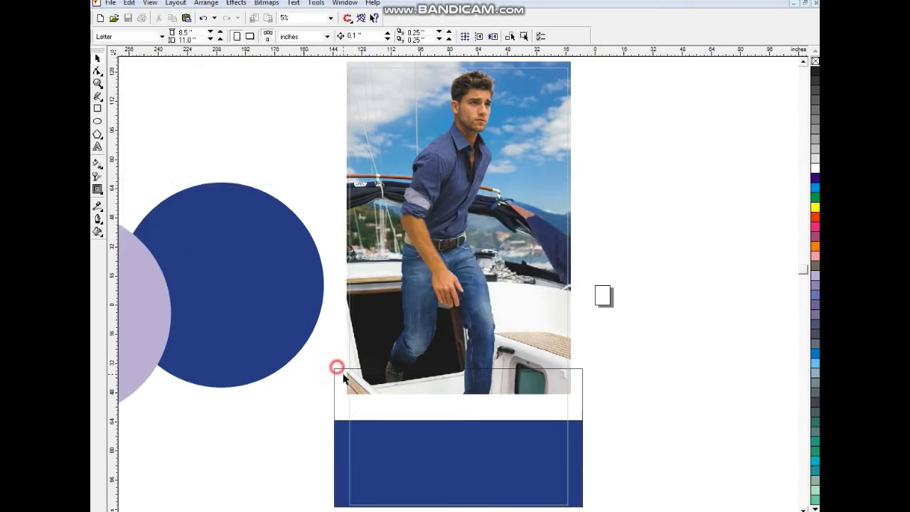
{"action": "left_click", "coordinate": [342, 369]}
{"action": "left_click", "coordinate": [129, 3]}
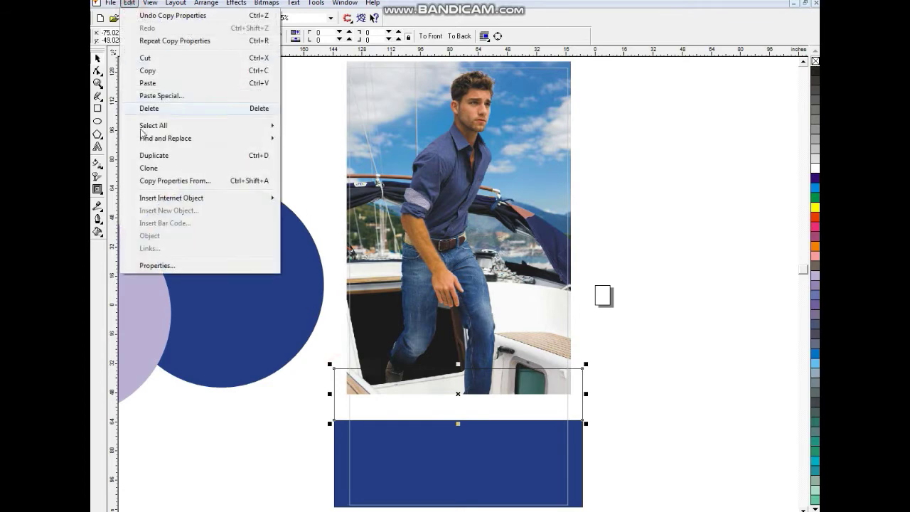
{"action": "left_click", "coordinate": [154, 180]}
{"action": "left_click", "coordinate": [465, 289]}
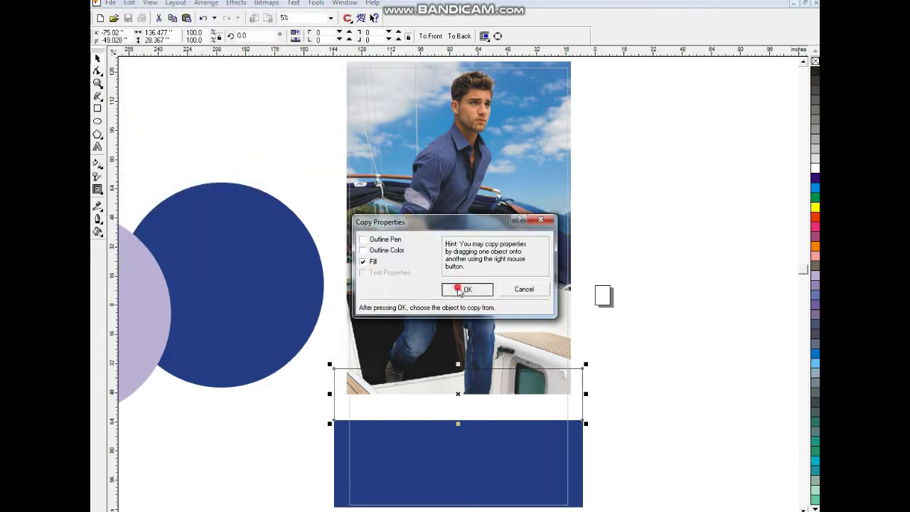
{"action": "left_click", "coordinate": [141, 321]}
Step: Remove the outlines from the lavender and blue rectangles and finish editing the PowerClip contents
{"action": "left_click", "coordinate": [535, 449], "text": "shift"}
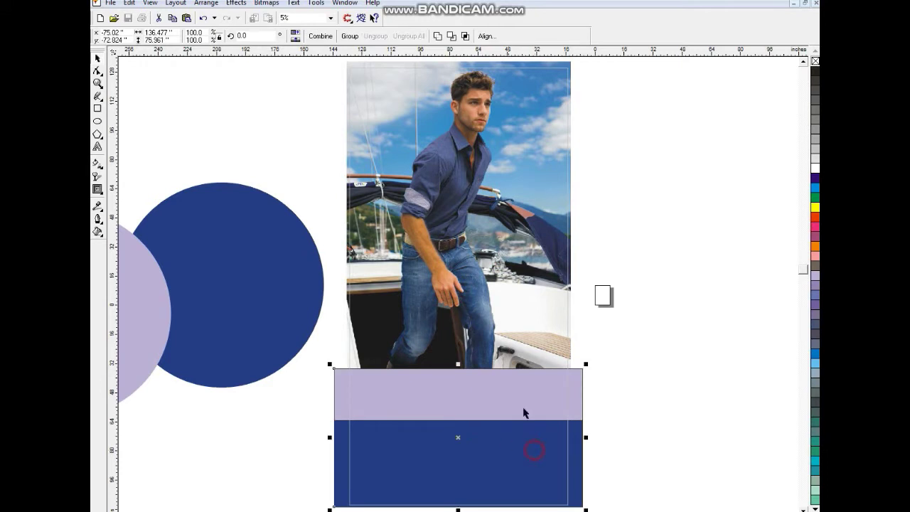
{"action": "right_click", "coordinate": [530, 142]}
{"action": "left_click", "coordinate": [556, 161]}
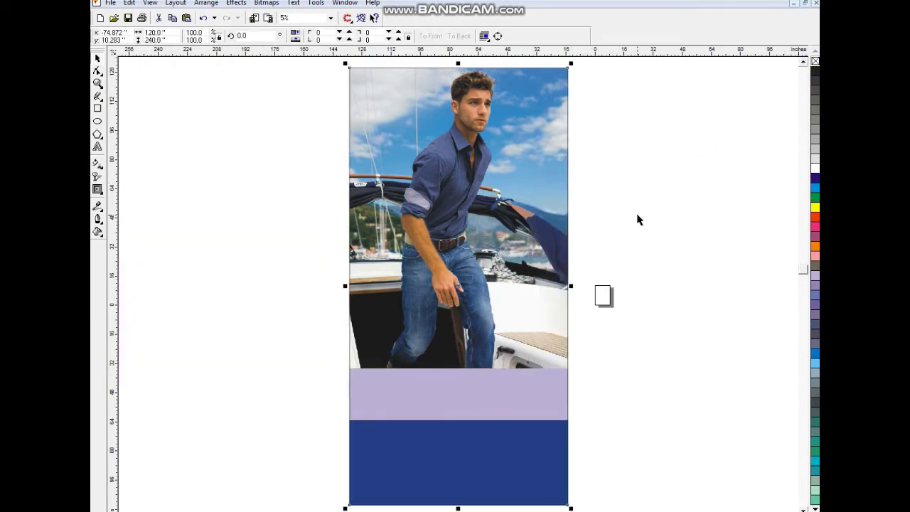
{"action": "left_click", "coordinate": [636, 214]}
{"action": "left_click", "coordinate": [660, 256]}
Step: Duplicate the PowerClipped banner as a slightly smaller copy, about 115 × 233.8 inches, centred inside the original
{"action": "left_click", "coordinate": [97, 83]}
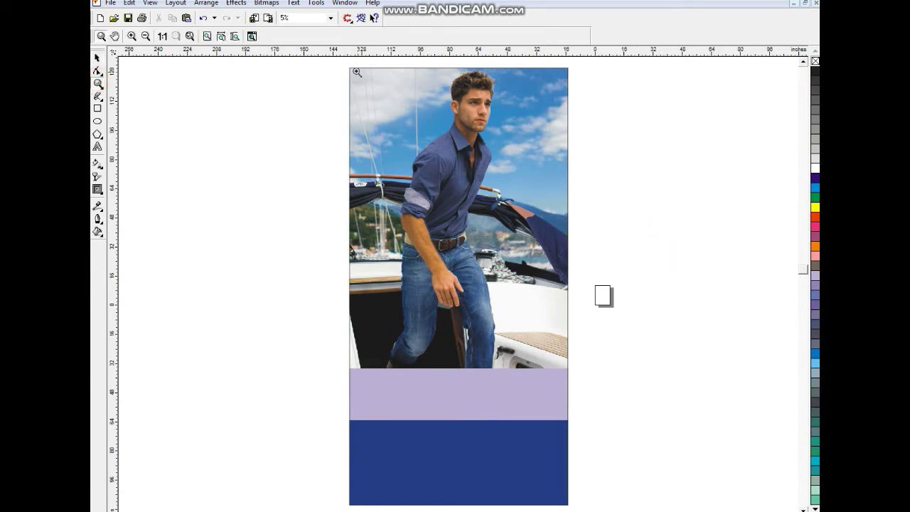
{"action": "left_click_drag", "start_coordinate": [363, 91], "coordinate": [557, 349]}
{"action": "right_click", "coordinate": [528, 305]}
{"action": "left_click", "coordinate": [97, 58]}
{"action": "left_click", "coordinate": [435, 212]}
{"action": "left_click_drag", "start_coordinate": [571, 65], "coordinate": [570, 74]}
{"action": "left_click_drag", "start_coordinate": [457, 71], "coordinate": [458, 68]}
Step: Extract the contents of the outer PowerClip rectangle and delete them, leaving an empty frame around the smaller copy
{"action": "left_click", "coordinate": [451, 69]}
{"action": "right_click", "coordinate": [451, 69]}
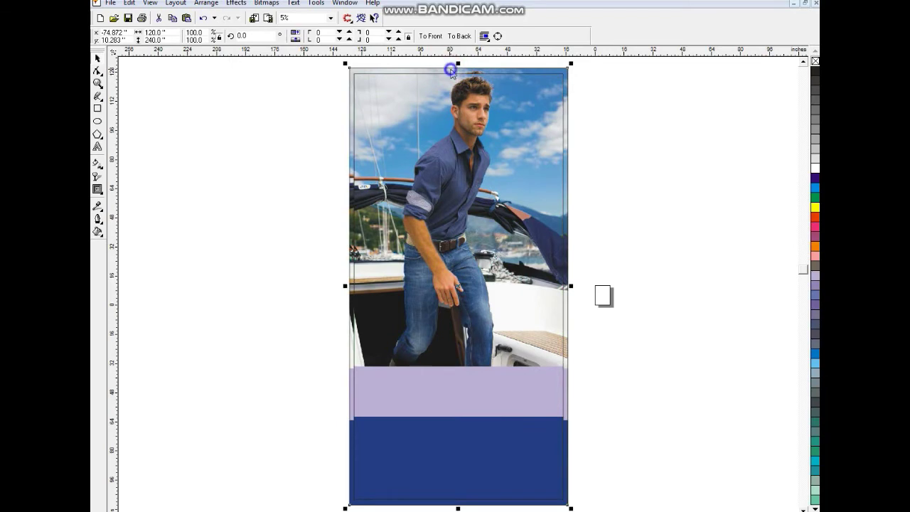
{"action": "left_click", "coordinate": [481, 77]}
{"action": "key", "text": "Delete"}
Step: Reduce the outer frame's height to about 238.8 inches and colour the frame white
{"action": "left_click", "coordinate": [568, 73]}
{"action": "left_click", "coordinate": [537, 74]}
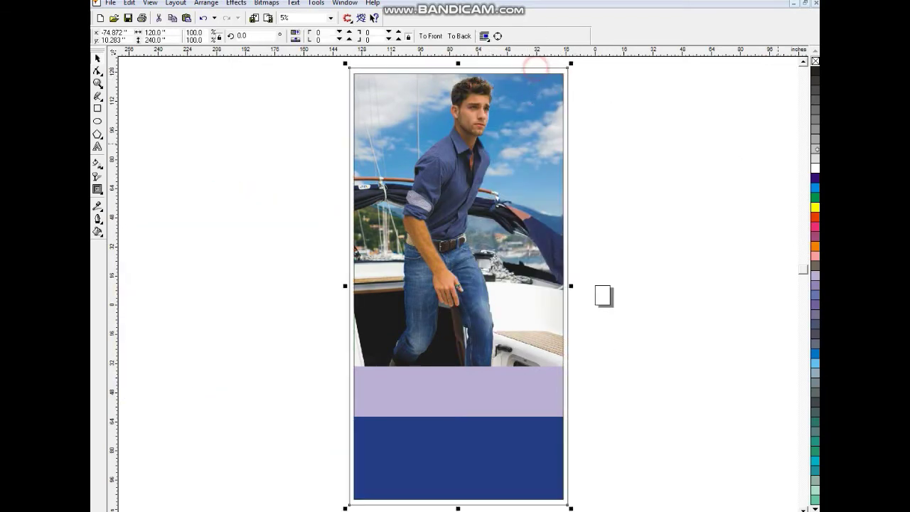
{"action": "right_click", "coordinate": [815, 161]}
{"action": "left_click_drag", "start_coordinate": [458, 64], "coordinate": [458, 65]}
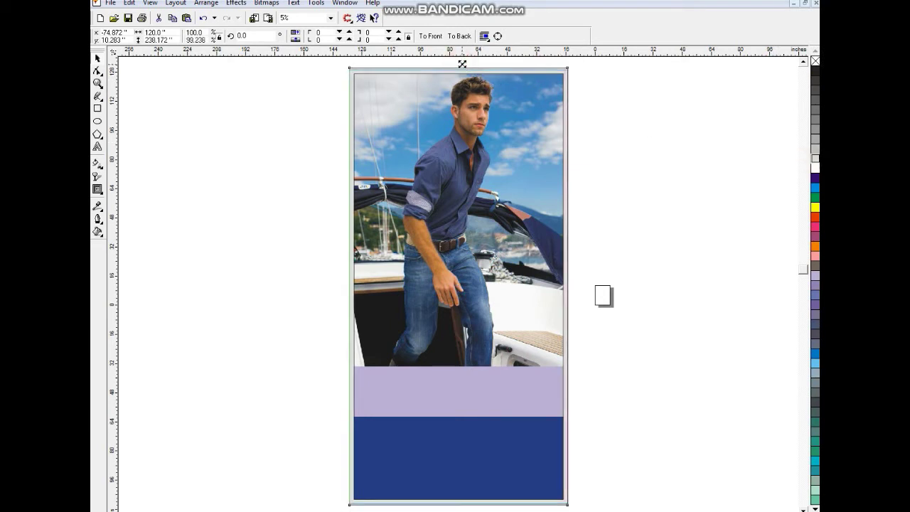
{"action": "right_click", "coordinate": [816, 168]}
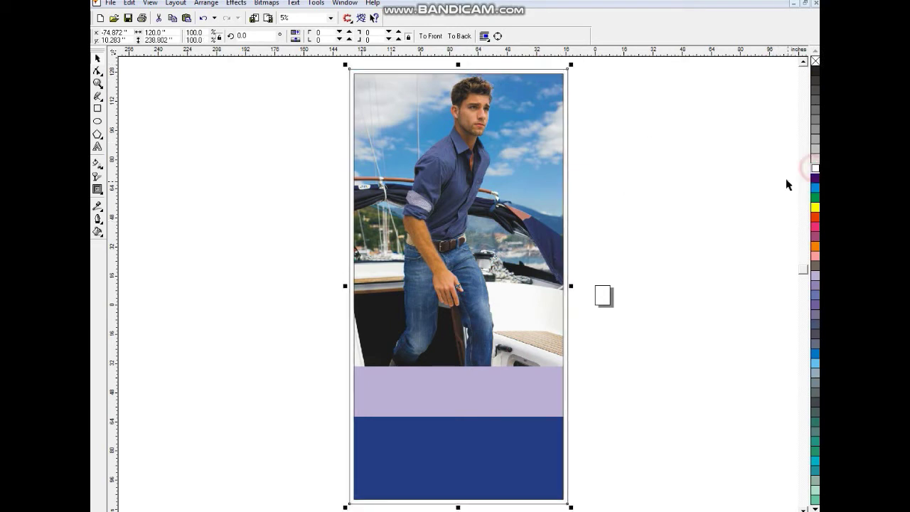
Step: Duplicate the white frame outward to about 126.3 × 245.1 inches behind the banner and fill the copy light grey
{"action": "left_click", "coordinate": [804, 63]}
{"action": "left_click_drag", "start_coordinate": [573, 110], "coordinate": [590, 97]}
{"action": "left_click_drag", "start_coordinate": [458, 100], "coordinate": [459, 105]}
{"action": "left_click", "coordinate": [815, 163]}
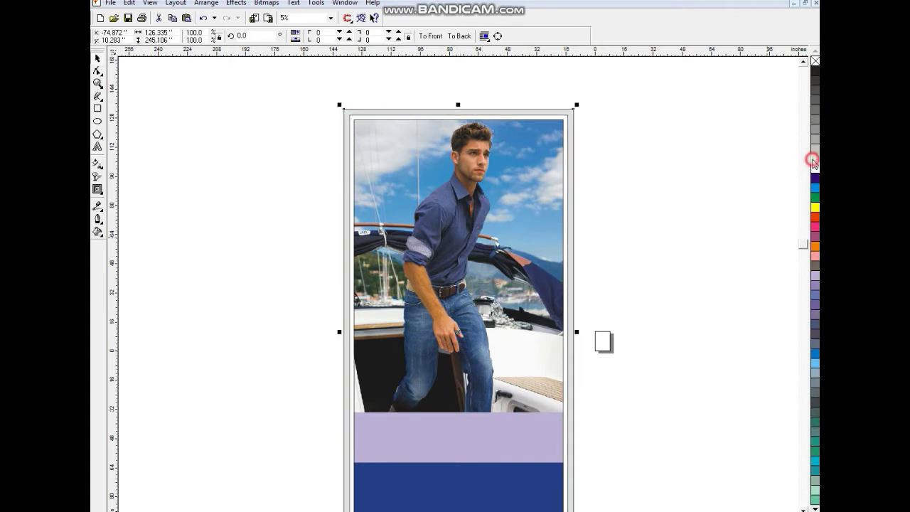
Step: Remove the outlines from the grey frame, the white frame and the photo rectangle
{"action": "left_click", "coordinate": [567, 125], "text": "shift"}
{"action": "left_click", "coordinate": [561, 128], "text": "shift"}
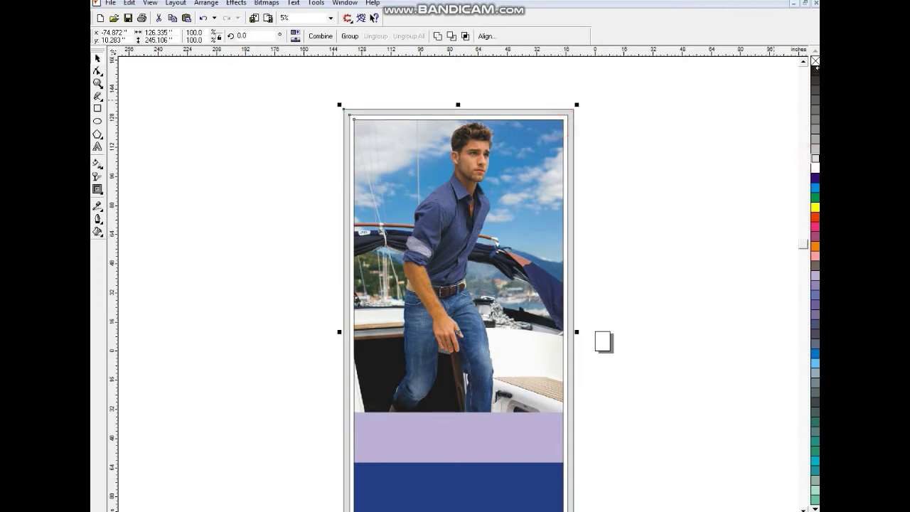
{"action": "scroll", "coordinate": [712, 149], "scroll_direction": "down", "scroll_amount": 2}
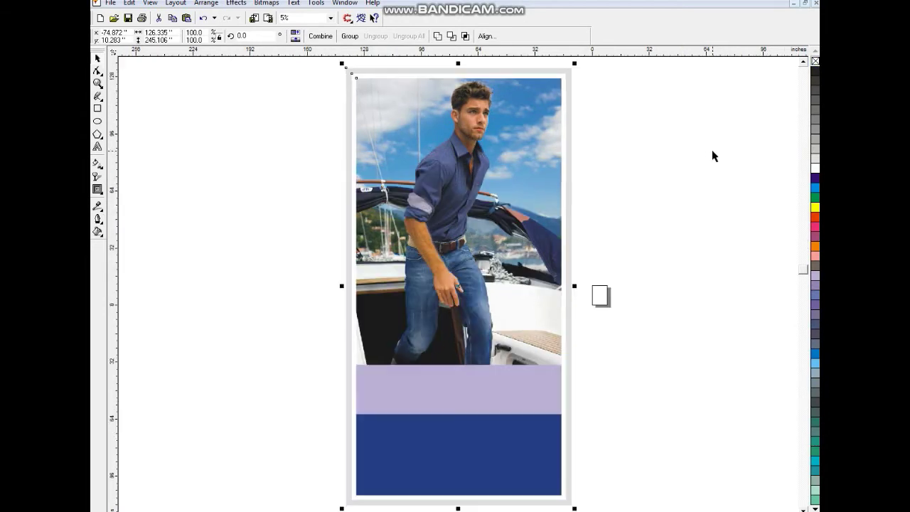
{"action": "left_click", "coordinate": [697, 176]}
{"action": "left_click", "coordinate": [657, 200]}
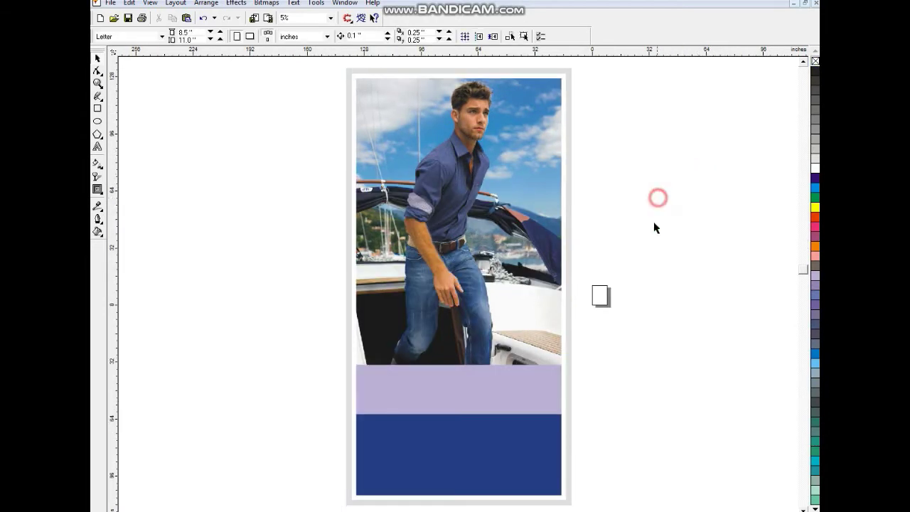
Step: Open the photo rectangle's PowerClip contents for editing and fill the lavender rectangle black
{"action": "left_click", "coordinate": [450, 414]}
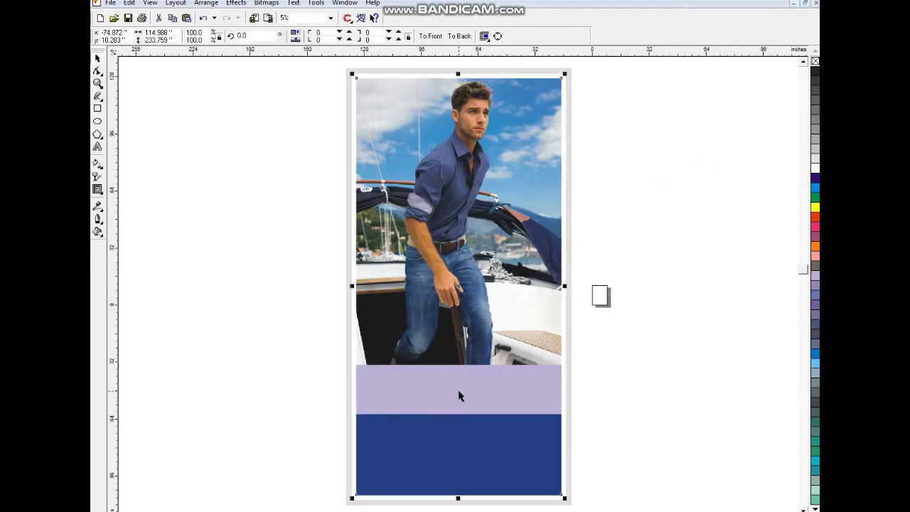
{"action": "right_click", "coordinate": [459, 396]}
{"action": "left_click", "coordinate": [490, 133]}
{"action": "left_click", "coordinate": [512, 379]}
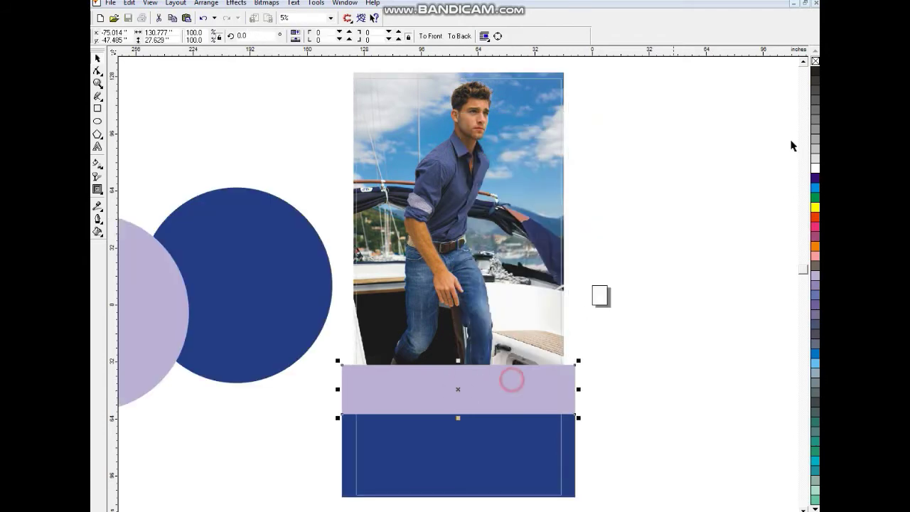
{"action": "left_click", "coordinate": [816, 71]}
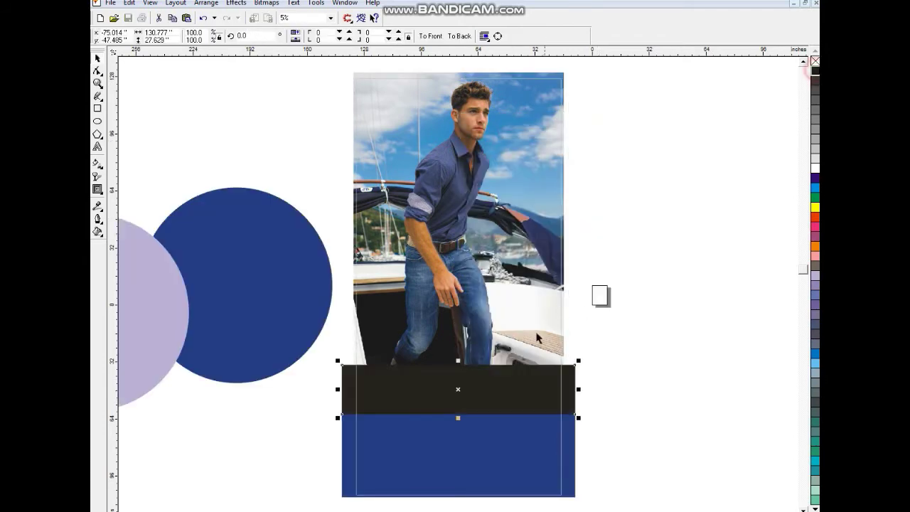
Step: Lower the black rectangle's top edge to roughly halve its height and finish editing the PowerClip contents
{"action": "right_click", "coordinate": [517, 369]}
{"action": "left_click", "coordinate": [507, 406]}
{"action": "left_click", "coordinate": [476, 386]}
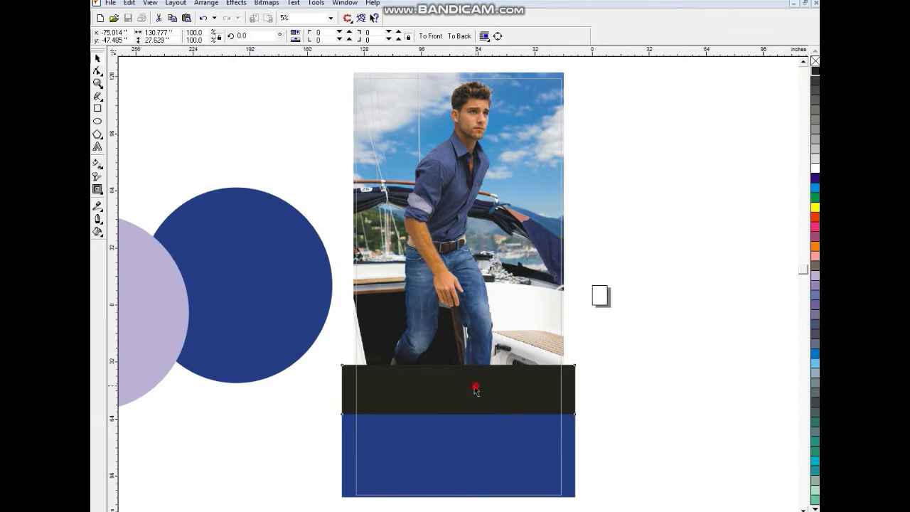
{"action": "left_click_drag", "start_coordinate": [458, 362], "coordinate": [459, 382]}
{"action": "right_click", "coordinate": [480, 402]}
{"action": "left_click", "coordinate": [518, 151]}
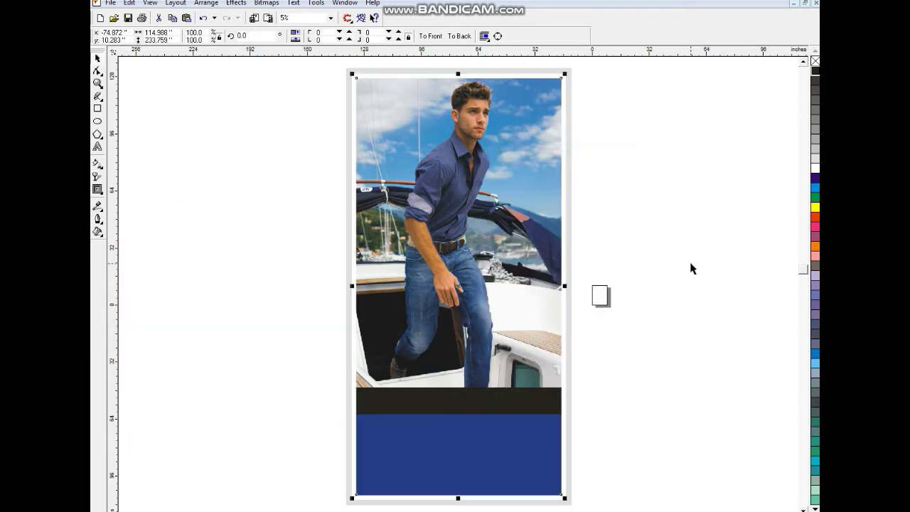
{"action": "left_click", "coordinate": [690, 266]}
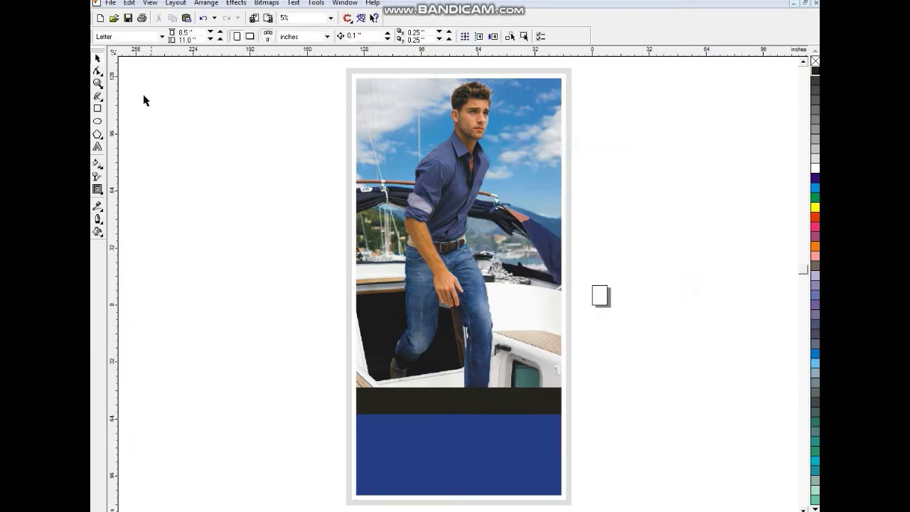
Step: Add the artistic text "Men's" on the blue area at the bottom of the banner
{"action": "left_click", "coordinate": [97, 83]}
{"action": "left_click_drag", "start_coordinate": [301, 350], "coordinate": [613, 505]}
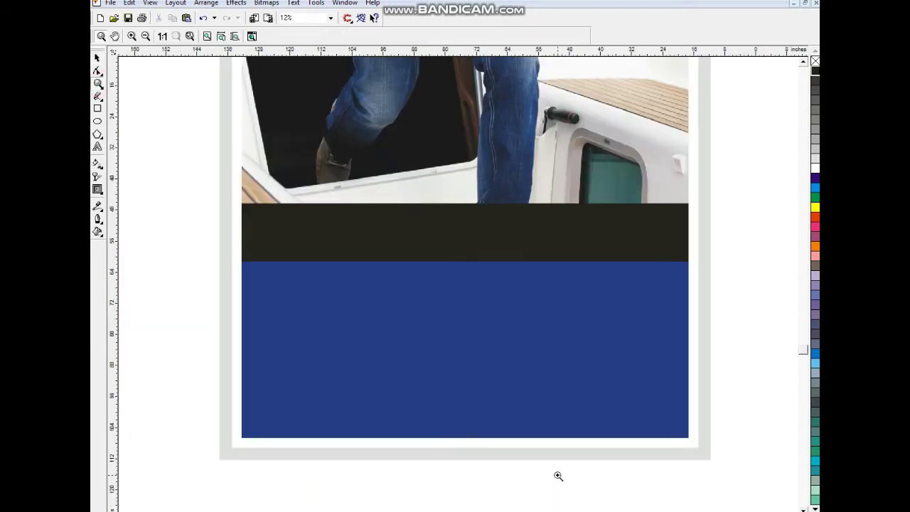
{"action": "left_click", "coordinate": [98, 147]}
{"action": "left_click", "coordinate": [278, 330]}
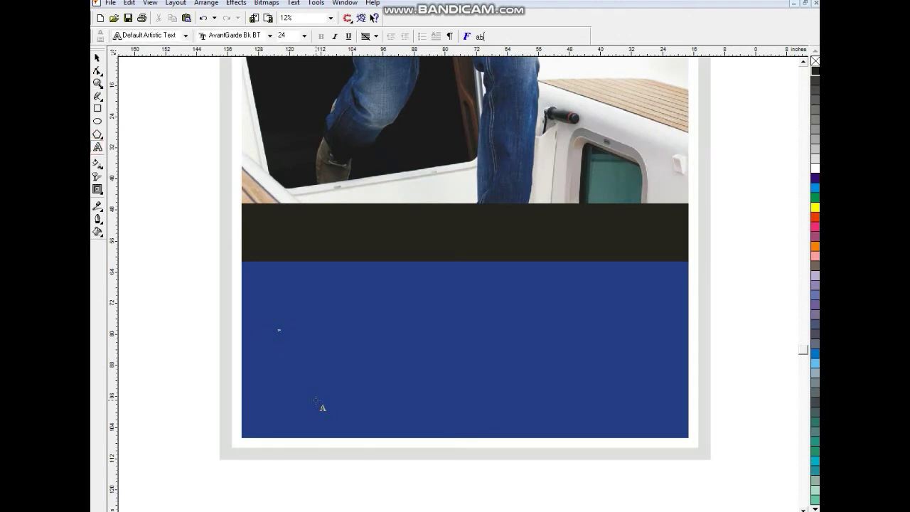
{"action": "type", "text": "Men's"}
Step: Set the "Men's" text's font to FrnkGothITC Hvlt BT
{"action": "left_click", "coordinate": [97, 57]}
{"action": "left_click", "coordinate": [318, 35]}
{"action": "type", "text": "fu"}
{"action": "key", "text": "Up"}
{"action": "key", "text": "Up"}
{"action": "key", "text": "Up"}
{"action": "key", "text": "Down"}
{"action": "key", "text": "Return"}
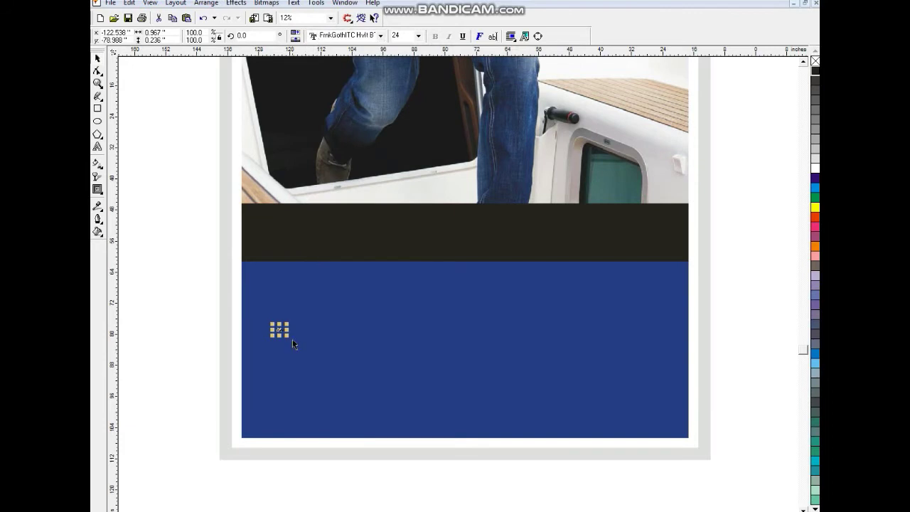
Step: Enlarge "Men's" to about 72.2 × 17.6 inches in the upper part of the blue area and fill it white
{"action": "left_click_drag", "start_coordinate": [287, 337], "coordinate": [447, 444]}
{"action": "left_click_drag", "start_coordinate": [519, 470], "coordinate": [603, 508]}
{"action": "left_click_drag", "start_coordinate": [490, 349], "coordinate": [486, 296]}
{"action": "left_click", "coordinate": [816, 168]}
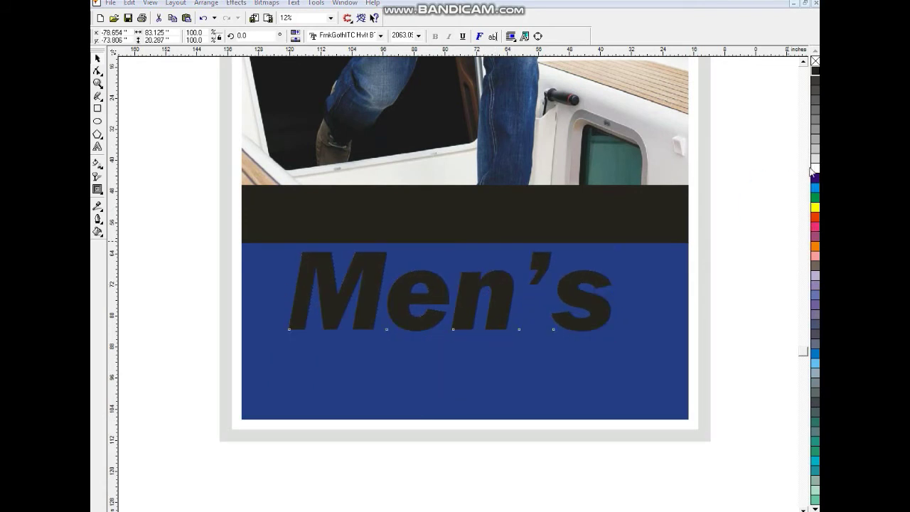
{"action": "left_click", "coordinate": [815, 167]}
{"action": "left_click_drag", "start_coordinate": [616, 334], "coordinate": [594, 329]}
{"action": "left_click_drag", "start_coordinate": [501, 290], "coordinate": [513, 285]}
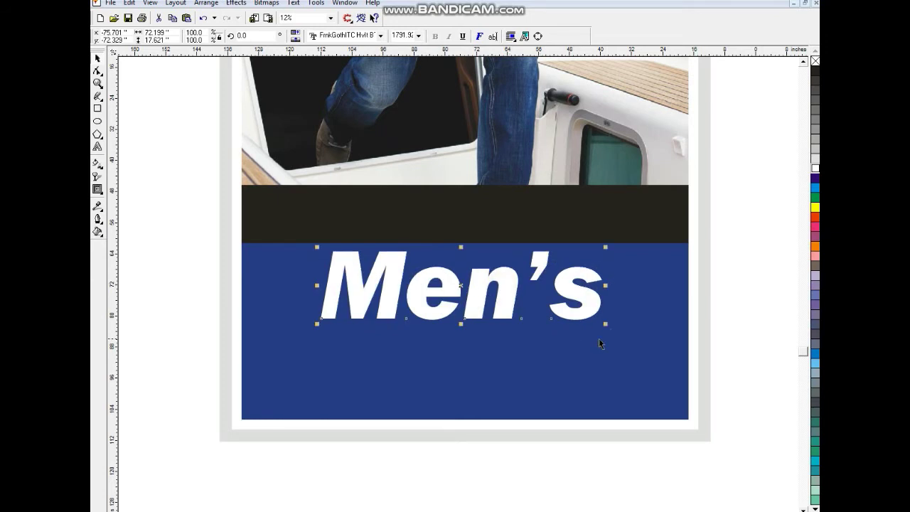
Step: Shrink "Men's" to about 65.1 inches wide and place a smaller copy, about 30.6 × 7.5 inches, below its left part
{"action": "left_click_drag", "start_coordinate": [610, 331], "coordinate": [427, 365]}
{"action": "right_click", "coordinate": [537, 377]}
{"action": "key", "text": "ctrl+z"}
{"action": "left_click", "coordinate": [459, 354]}
{"action": "left_click_drag", "start_coordinate": [548, 389], "coordinate": [404, 346]}
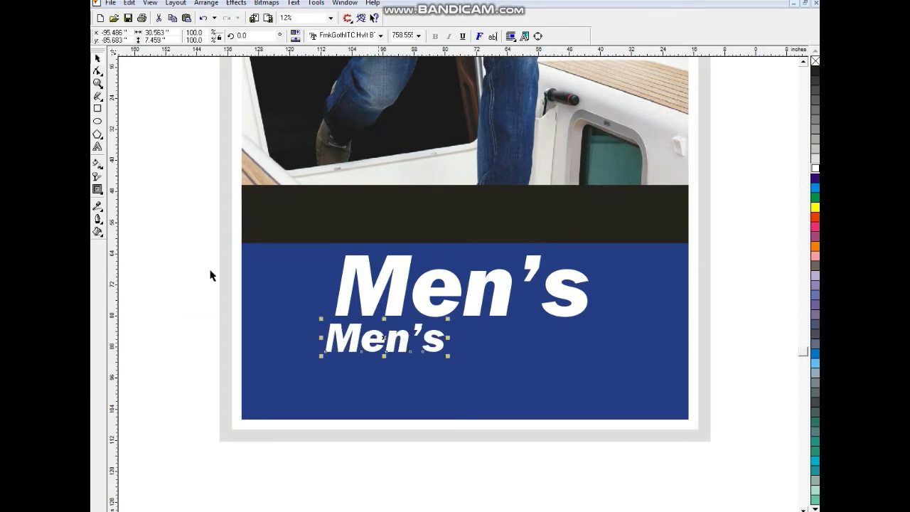
Step: Replace the wording of the smaller text copy with "CLUB"
{"action": "left_click", "coordinate": [97, 148]}
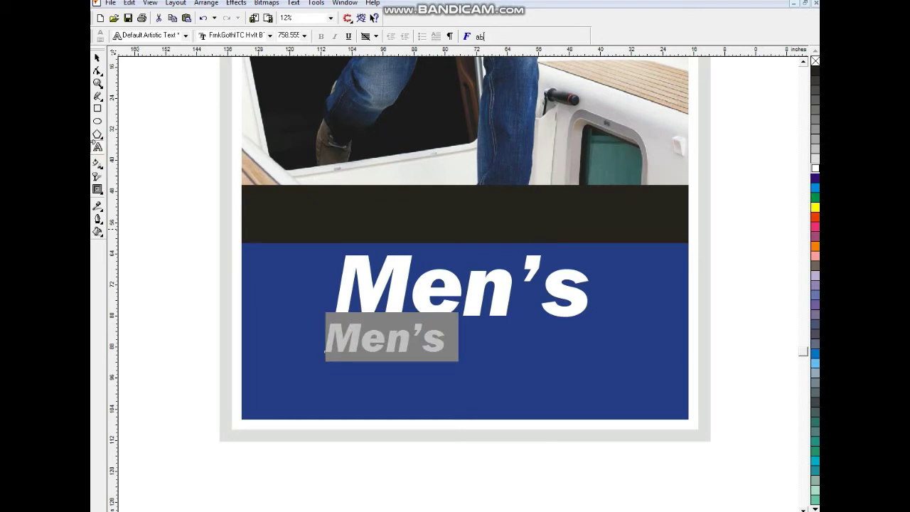
{"action": "type", "text": "Clu"}
{"action": "key", "text": "BackSpace"}
{"action": "key", "text": "BackSpace"}
{"action": "type", "text": "L"}
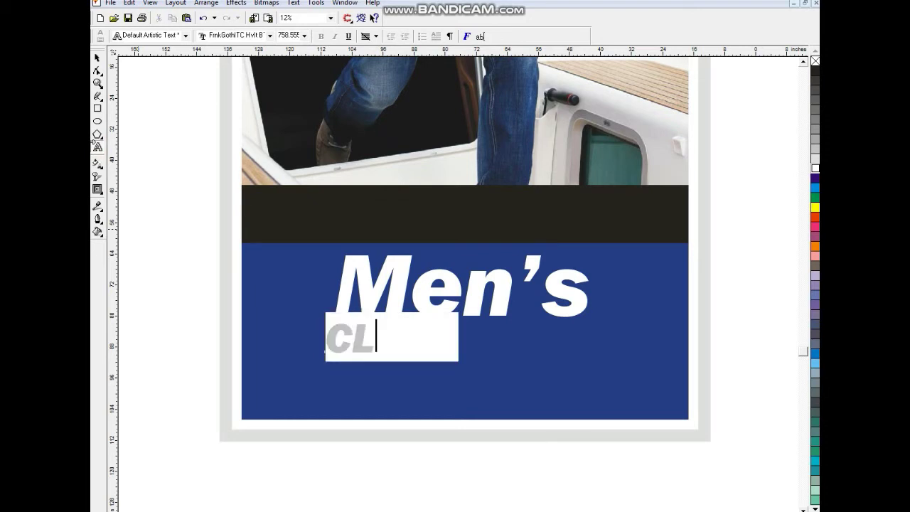
{"action": "type", "text": "UB"}
Step: Widen the letter spacing of "CLUB" and align its right edge with "Men's"
{"action": "left_click", "coordinate": [97, 72]}
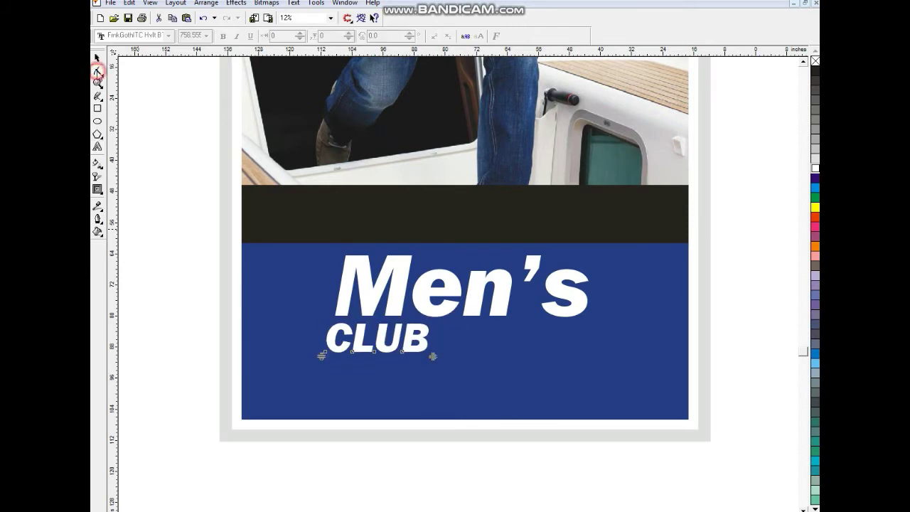
{"action": "left_click_drag", "start_coordinate": [451, 353], "coordinate": [529, 344]}
{"action": "left_click", "coordinate": [98, 58]}
{"action": "left_click_drag", "start_coordinate": [433, 332], "coordinate": [482, 334]}
{"action": "left_click", "coordinate": [574, 308], "text": "shift"}
{"action": "key", "text": "r"}
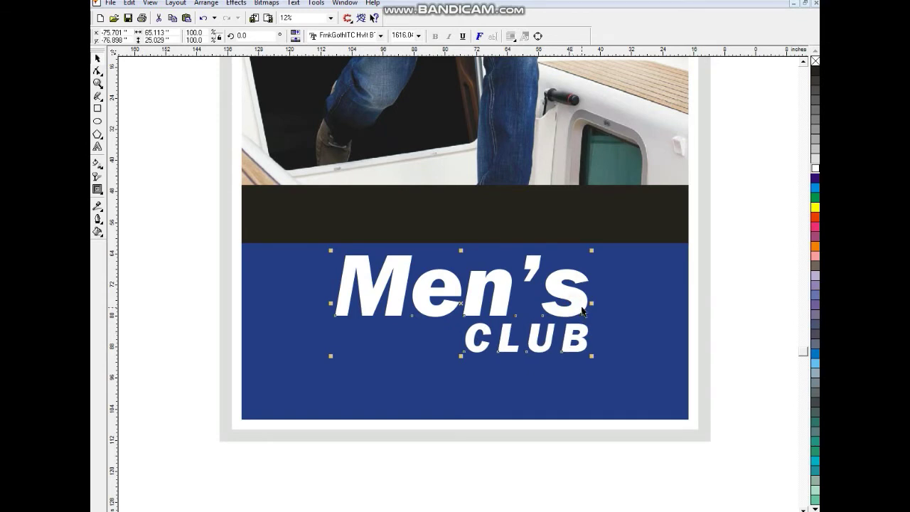
{"action": "key", "text": "Escape"}
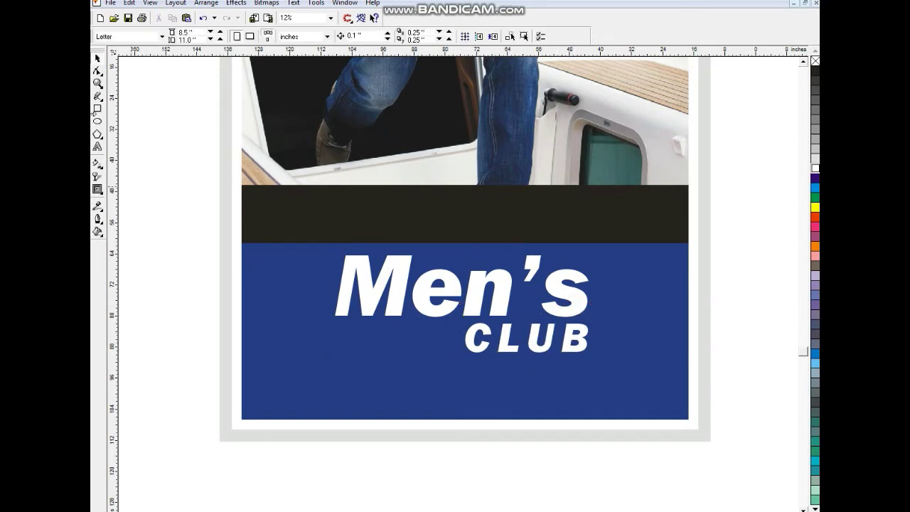
Step: Centre-align "Men's" and "CLUB" horizontally, and move both slightly lower on the blue area at a slightly smaller size
{"action": "left_click", "coordinate": [97, 84]}
{"action": "key", "text": "F4"}
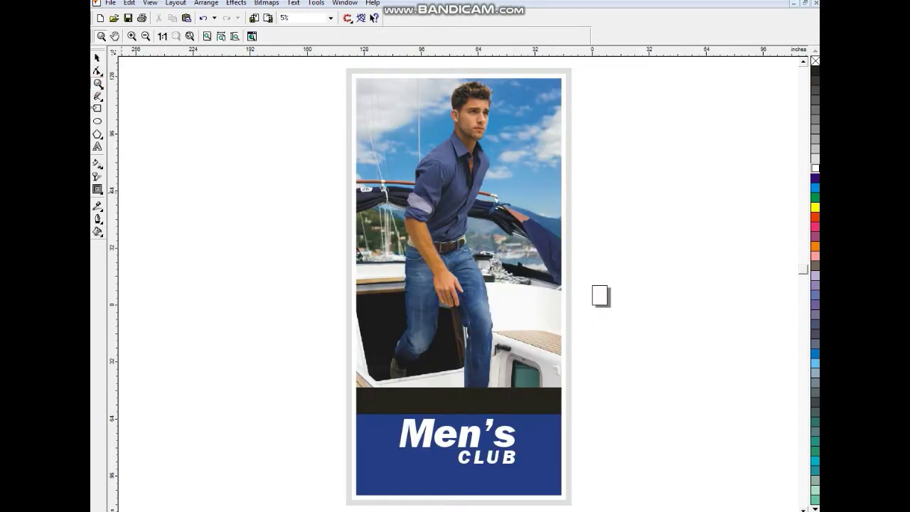
{"action": "left_click", "coordinate": [98, 56]}
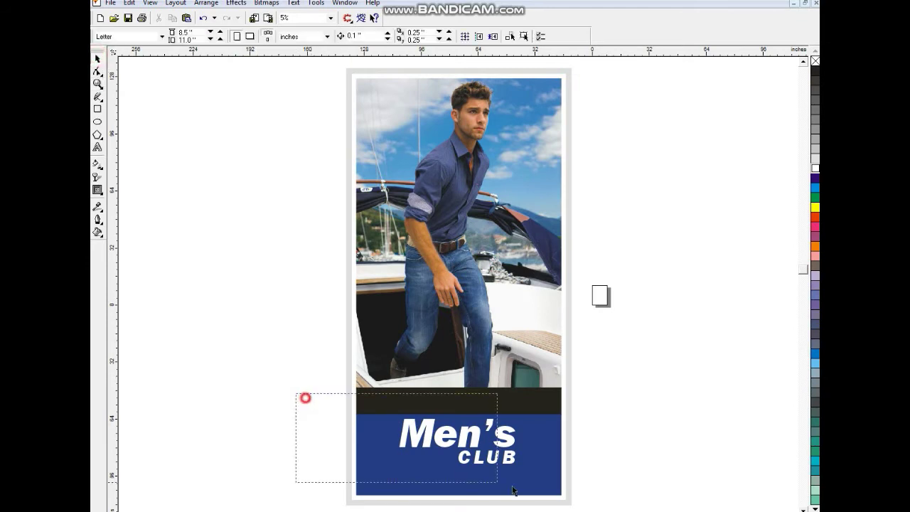
{"action": "left_click_drag", "start_coordinate": [302, 395], "coordinate": [537, 487]}
{"action": "key", "text": "c"}
{"action": "left_click_drag", "start_coordinate": [460, 437], "coordinate": [462, 447]}
{"action": "left_click_drag", "start_coordinate": [523, 479], "coordinate": [518, 479]}
Step: Place a smaller copy of "CLUB" on the black band above "Men's"
{"action": "left_click", "coordinate": [630, 472]}
{"action": "left_click", "coordinate": [481, 470]}
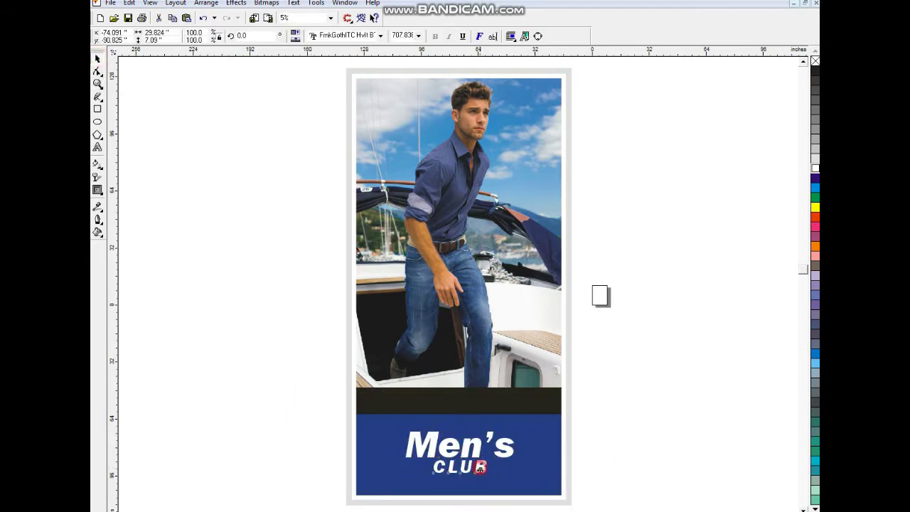
{"action": "left_click", "coordinate": [658, 441]}
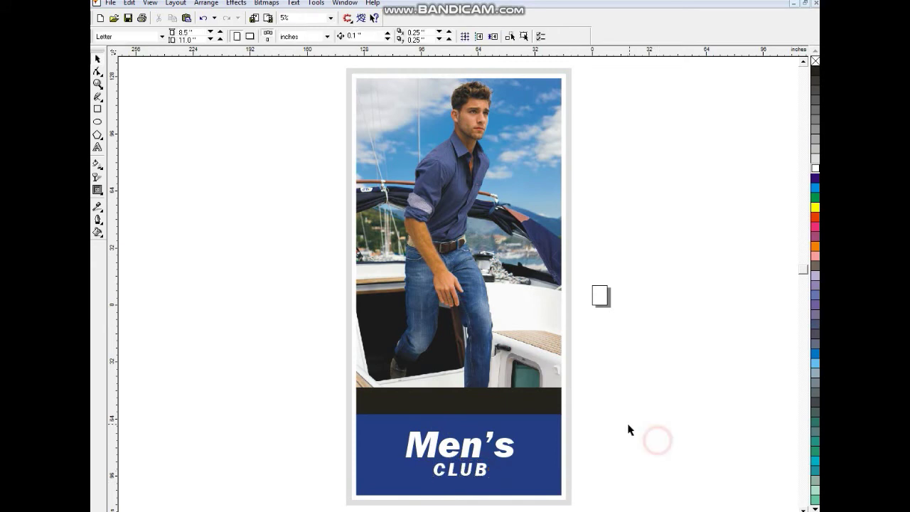
{"action": "left_click", "coordinate": [481, 476]}
{"action": "left_click_drag", "start_coordinate": [484, 471], "coordinate": [454, 403]}
{"action": "right_click", "coordinate": [466, 400]}
{"action": "left_click", "coordinate": [461, 405]}
Step: Replace the wording of the copy on the black band with "GENTS GARMENTS CENTER"
{"action": "left_click", "coordinate": [98, 148]}
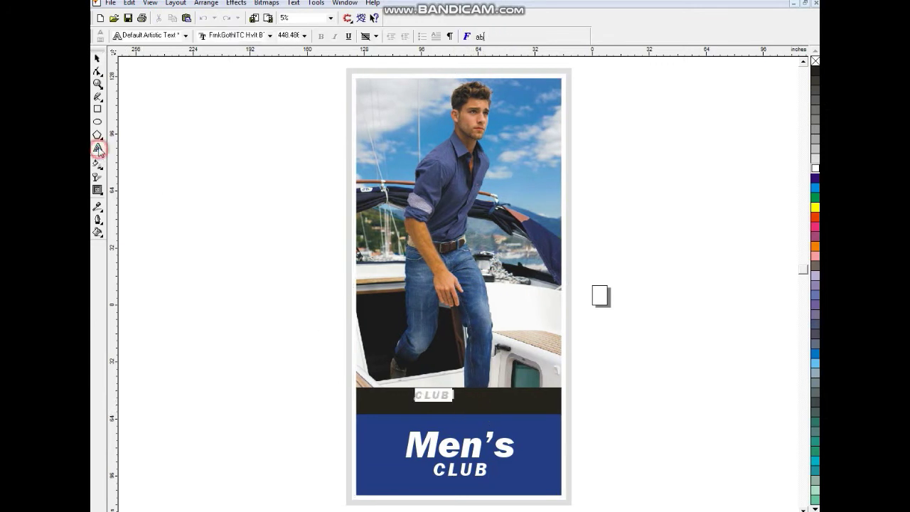
{"action": "type", "text": "GENT"}
{"action": "key", "text": "BackSpace"}
{"action": "type", "text": "S TA"}
{"action": "type", "text": "RMENTS CENTER"}
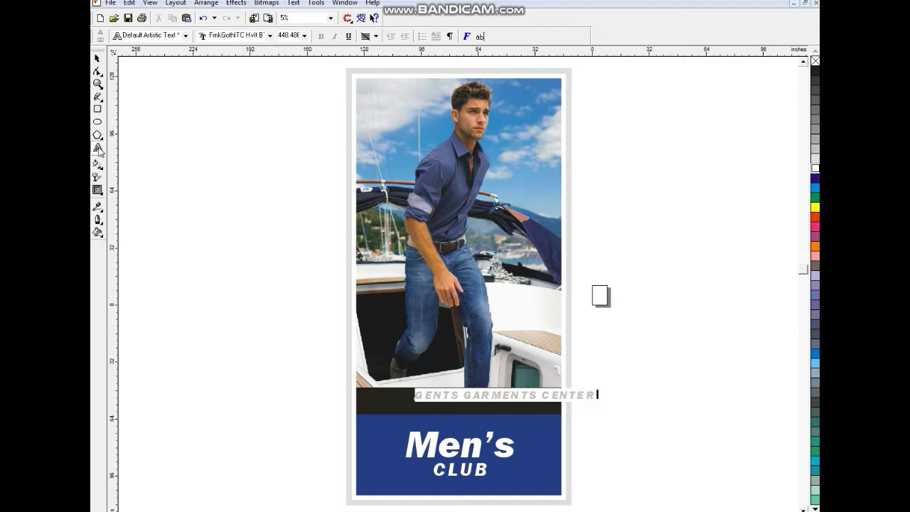
{"action": "left_click", "coordinate": [99, 148]}
{"action": "left_click", "coordinate": [98, 59]}
Step: Move "GENTS GARMENTS CENTER" fully onto the black band, shrink it slightly and centre it horizontally on the banner
{"action": "left_click_drag", "start_coordinate": [504, 398], "coordinate": [460, 405]}
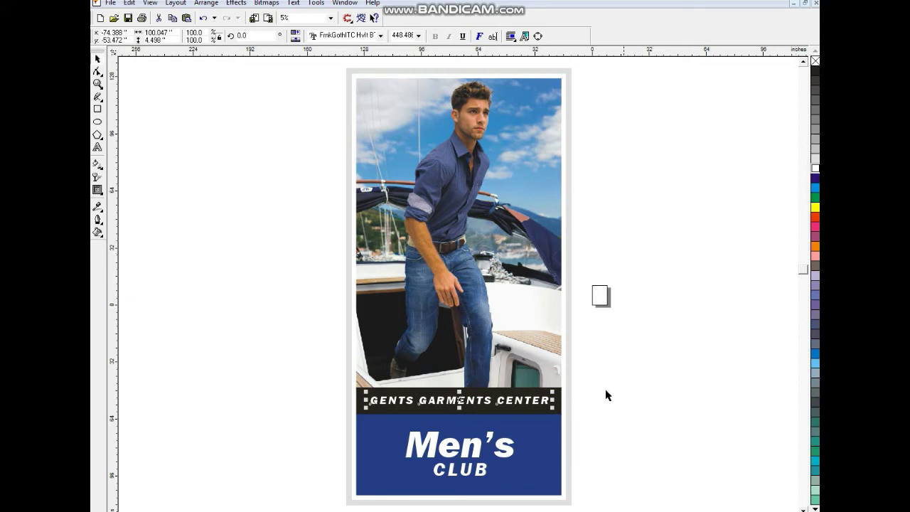
{"action": "left_click_drag", "start_coordinate": [555, 408], "coordinate": [543, 406]}
{"action": "left_click", "coordinate": [554, 404], "text": "shift"}
{"action": "key", "text": "c"}
{"action": "left_click", "coordinate": [636, 405]}
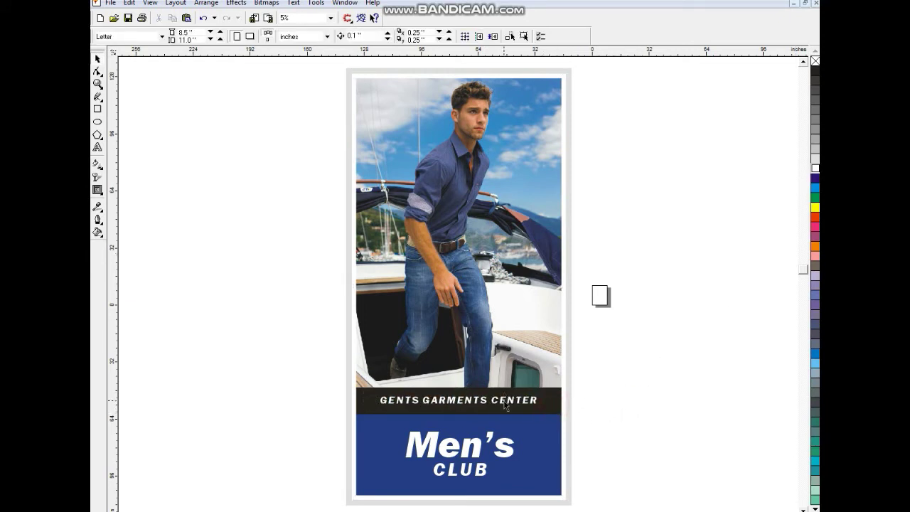
Step: Copy the "GENTS GARMENTS CENTER" text up onto the sky and replace its wording with "10"
{"action": "left_click_drag", "start_coordinate": [505, 405], "coordinate": [529, 158]}
{"action": "left_click", "coordinate": [98, 148]}
{"action": "key", "text": "ctrl+a"}
{"action": "key", "text": "Delete"}
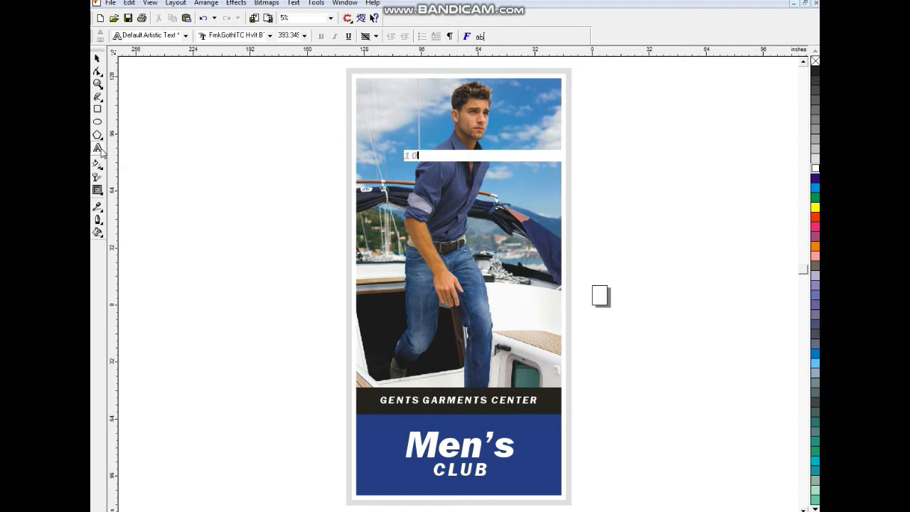
{"action": "left_click", "coordinate": [97, 58]}
Step: Break "10" apart into separate digits and enlarge it to about 39.9 × 25.8 inches in the photo's upper-left corner
{"action": "left_click", "coordinate": [422, 147]}
{"action": "left_click_drag", "start_coordinate": [421, 147], "coordinate": [403, 109]}
{"action": "key", "text": "ctrl+k"}
{"action": "left_click_drag", "start_coordinate": [293, 65], "coordinate": [446, 156]}
{"action": "left_click_drag", "start_coordinate": [415, 128], "coordinate": [420, 126]}
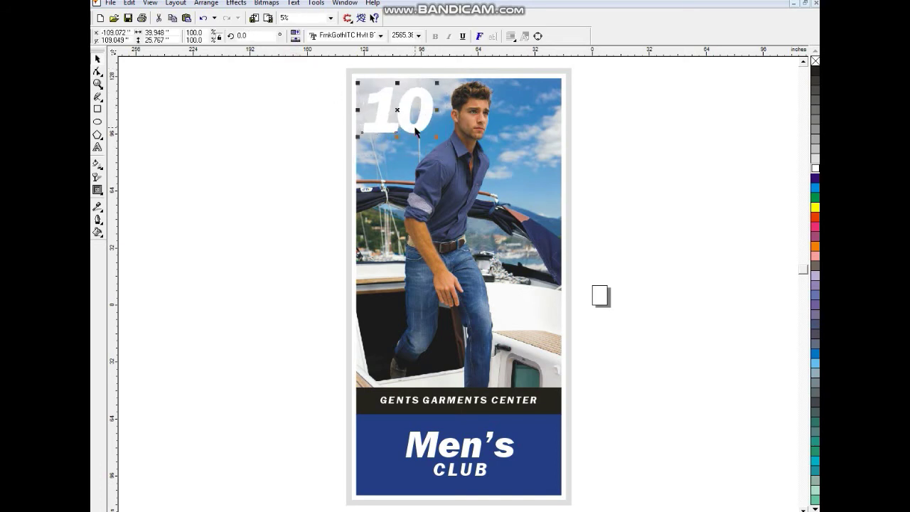
{"action": "left_click_drag", "start_coordinate": [416, 130], "coordinate": [530, 112]}
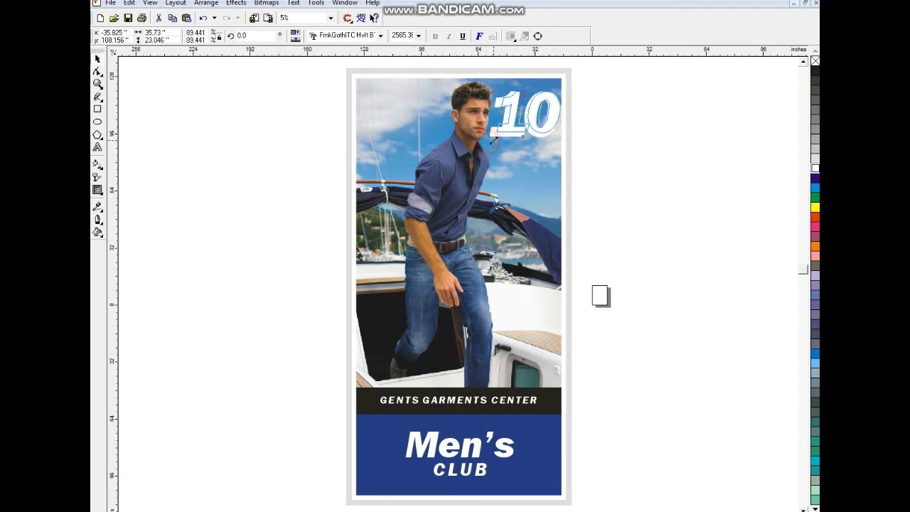
{"action": "left_click", "coordinate": [604, 136]}
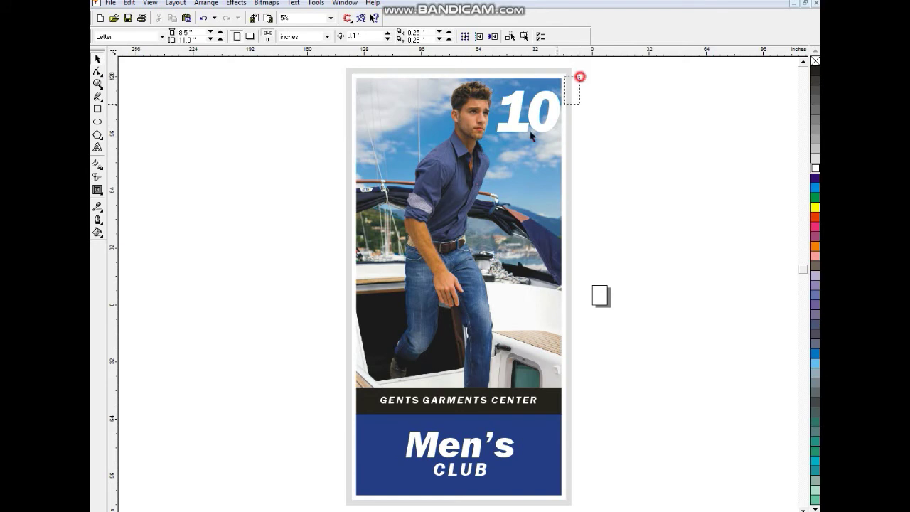
{"action": "left_click", "coordinate": [556, 96]}
{"action": "left_click_drag", "start_coordinate": [522, 126], "coordinate": [506, 94]}
{"action": "key", "text": "ctrl+z"}
{"action": "key", "text": "ctrl+z"}
{"action": "key", "text": "ctrl+z"}
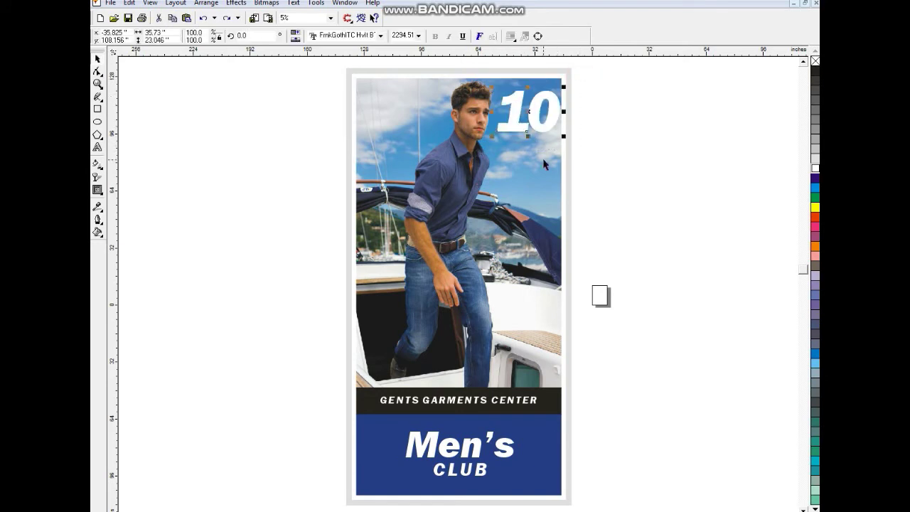
{"action": "key", "text": "Escape"}
Step: Copy the "0" to the space below the number and replace its wording with "OFF"
{"action": "left_click_drag", "start_coordinate": [410, 123], "coordinate": [366, 179]}
{"action": "right_click", "coordinate": [366, 180]}
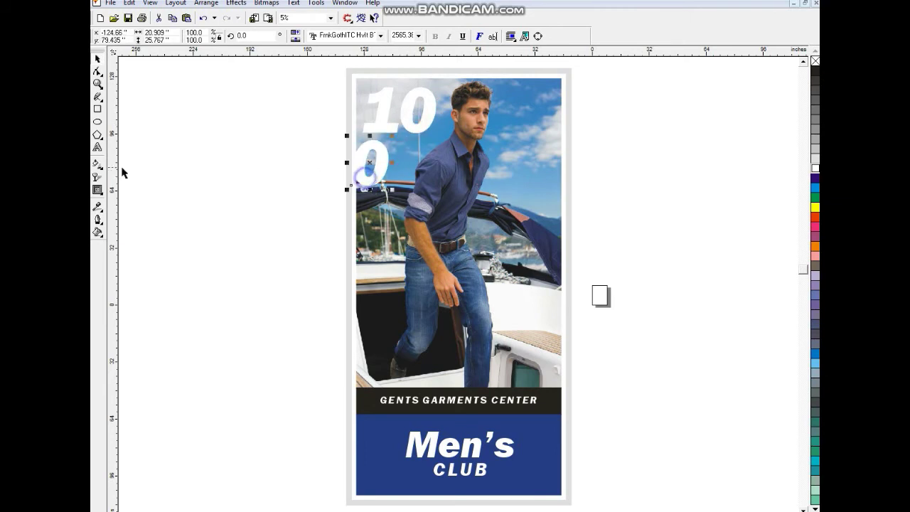
{"action": "left_click", "coordinate": [97, 146]}
{"action": "type", "text": "OFF"}
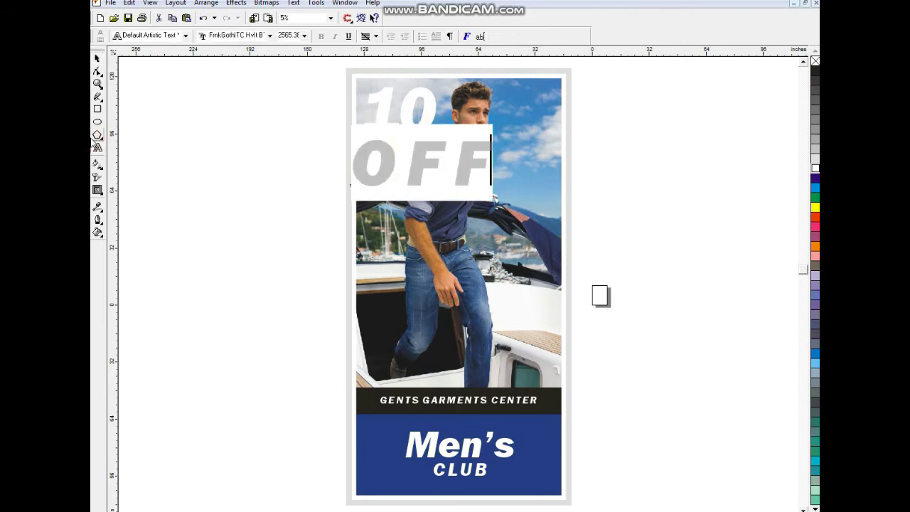
{"action": "left_click", "coordinate": [98, 59]}
Step: Shrink "OFF" to fit beneath the "0" and make the "10" slightly smaller
{"action": "left_click_drag", "start_coordinate": [496, 189], "coordinate": [409, 152]}
{"action": "key", "text": "ctrl+z"}
{"action": "left_click", "coordinate": [390, 146]}
{"action": "key", "text": "ctrl+z"}
{"action": "left_click", "coordinate": [391, 148]}
{"action": "left_click", "coordinate": [294, 115]}
{"action": "left_click_drag", "start_coordinate": [286, 69], "coordinate": [419, 124]}
{"action": "left_click", "coordinate": [270, 155]}
Step: Duplicate "10" and "OFF" slightly lower, fill the duplicate black and place it behind the white text as a shadow
{"action": "left_click_drag", "start_coordinate": [299, 91], "coordinate": [438, 173]}
{"action": "key", "text": "shift+F2"}
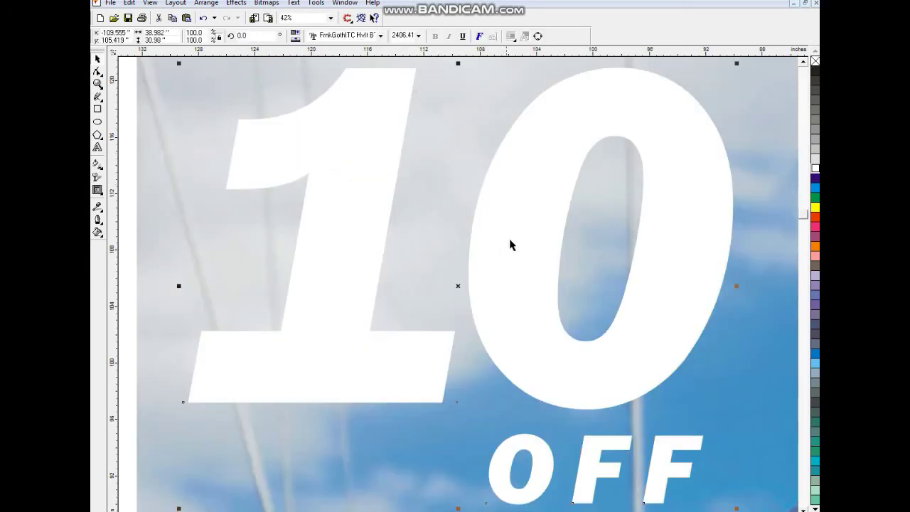
{"action": "left_click_drag", "start_coordinate": [523, 213], "coordinate": [523, 219]}
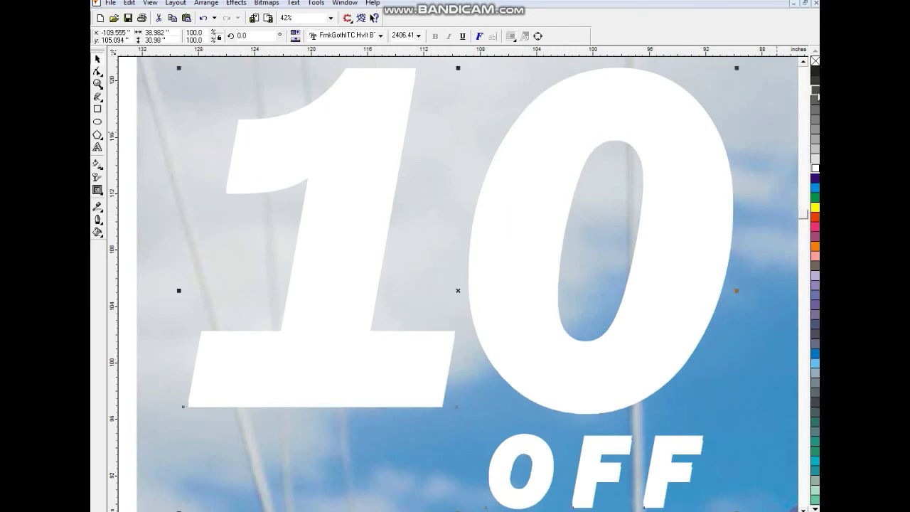
{"action": "left_click", "coordinate": [815, 72]}
{"action": "key", "text": "ctrl+Page_Down"}
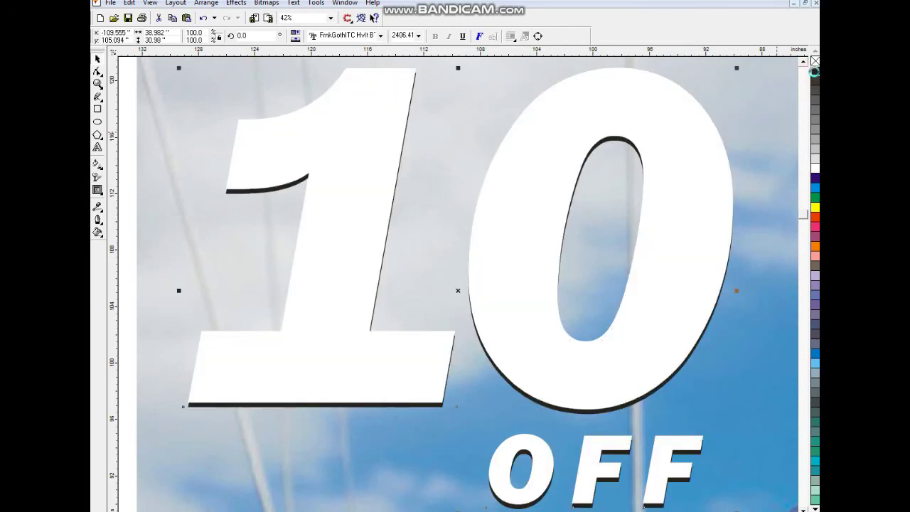
{"action": "key", "text": "F3"}
{"action": "key", "text": "F3"}
{"action": "key", "text": "Escape"}
{"action": "left_click", "coordinate": [599, 191]}
{"action": "key", "text": "shift+F2"}
{"action": "key", "text": "Escape"}
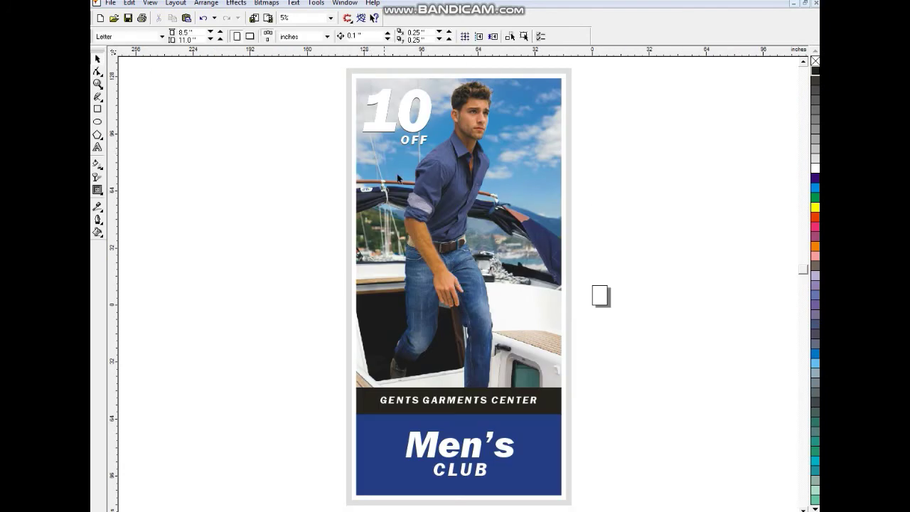
Step: Draw a rectangle about 83 × 68.6 inches over the banner's upper-left corner and fill it blue
{"action": "left_click", "coordinate": [98, 109]}
{"action": "left_click_drag", "start_coordinate": [322, 63], "coordinate": [457, 184]}
{"action": "left_click", "coordinate": [97, 59]}
{"action": "left_click_drag", "start_coordinate": [460, 123], "coordinate": [474, 123]}
{"action": "left_click", "coordinate": [815, 187]}
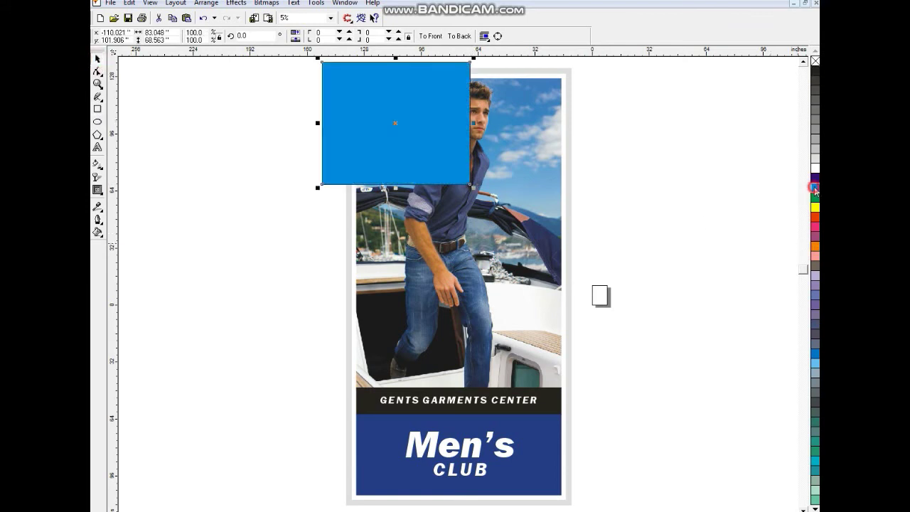
Step: Fade the rectangle diagonally towards the photo with a fountain transparency, recolour it dark purple and remove its outline
{"action": "left_click", "coordinate": [97, 189]}
{"action": "mouse_move", "coordinate": [357, 98]}
{"action": "left_mouse_down"}
{"action": "mouse_move", "coordinate": [412, 146]}
{"action": "mouse_move", "coordinate": [406, 150]}
{"action": "mouse_move", "coordinate": [366, 109]}
{"action": "left_mouse_up"}
{"action": "left_click", "coordinate": [815, 178]}
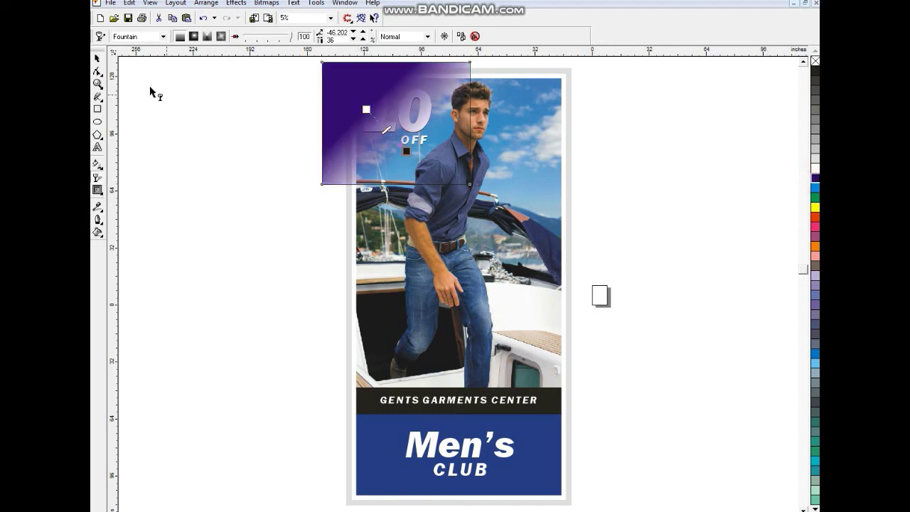
{"action": "left_click", "coordinate": [100, 60]}
{"action": "right_click", "coordinate": [815, 62]}
Step: PowerClip the purple rectangle inside the banner's photo frame and open the frame's contents for editing
{"action": "key", "text": "alt+c"}
{"action": "key", "text": "w"}
{"action": "key", "text": "p"}
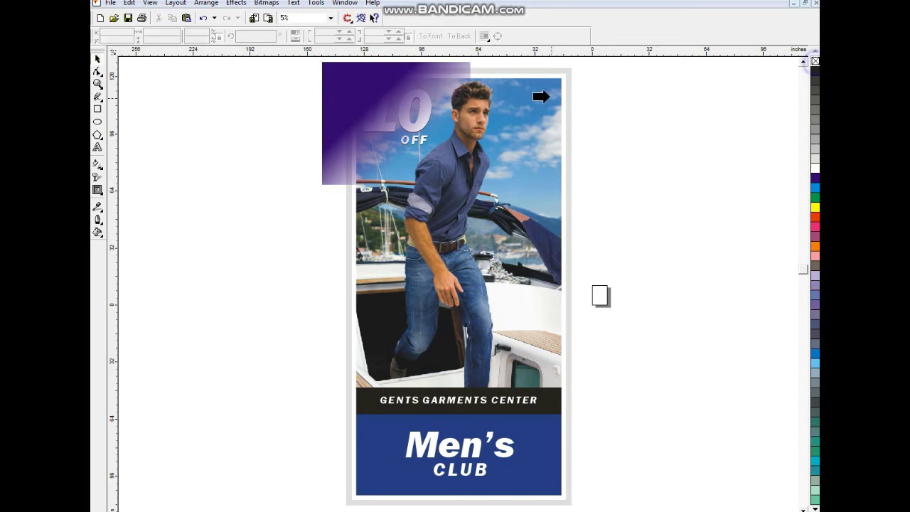
{"action": "left_click", "coordinate": [540, 94]}
{"action": "left_click", "coordinate": [640, 120]}
{"action": "left_click", "coordinate": [549, 124]}
{"action": "key", "text": "alt+c"}
{"action": "key", "text": "w"}
{"action": "key", "text": "e"}
Step: Place a horizontally mirrored copy of the purple rectangle over the photo's upper-right corner and fill it pink
{"action": "left_click", "coordinate": [409, 86]}
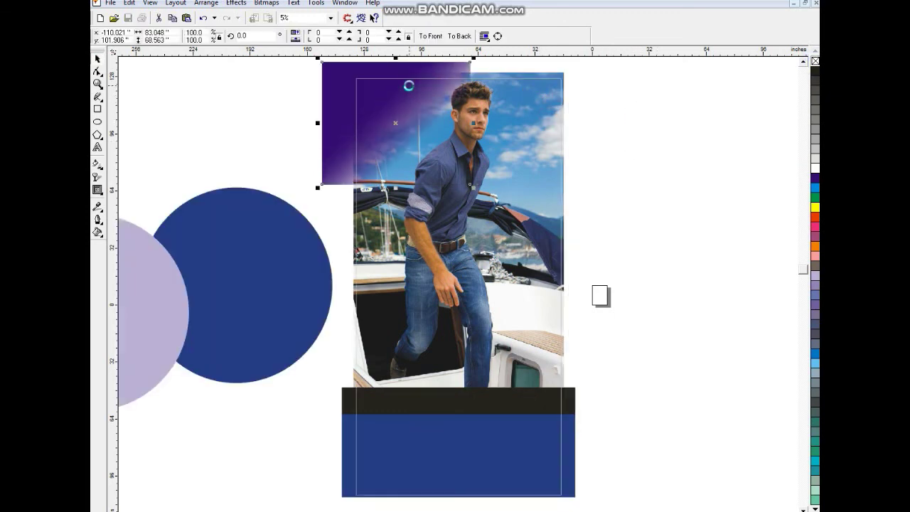
{"action": "left_click", "coordinate": [296, 34]}
{"action": "left_click_drag", "start_coordinate": [405, 103], "coordinate": [504, 106]}
{"action": "left_click", "coordinate": [815, 226]}
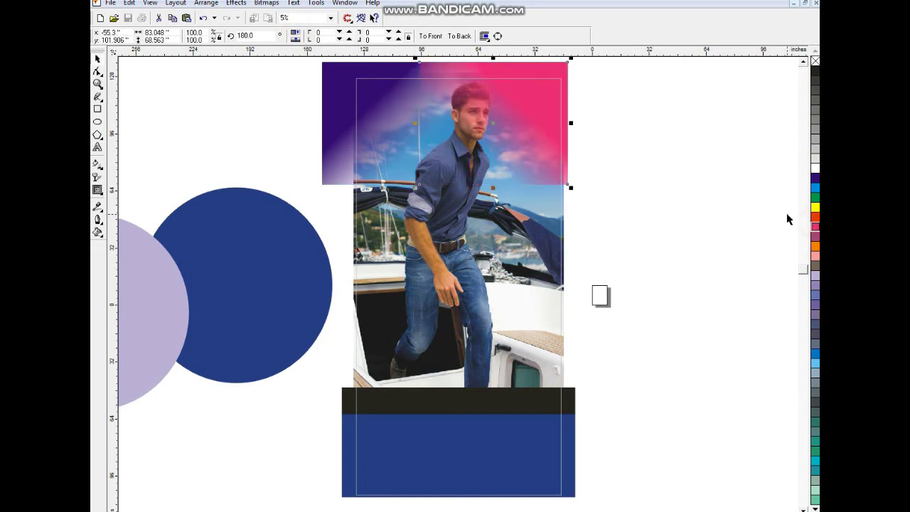
Step: Shift the pink rectangle's fountain transparency towards its outer corner so the colour fades out before the man's face
{"action": "left_click", "coordinate": [98, 190]}
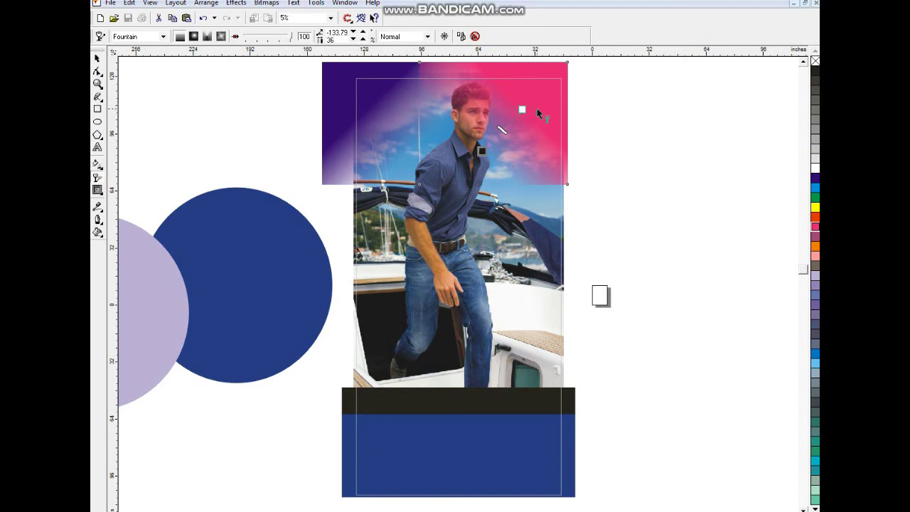
{"action": "left_click_drag", "start_coordinate": [522, 108], "coordinate": [561, 74]}
{"action": "left_click_drag", "start_coordinate": [482, 152], "coordinate": [512, 128]}
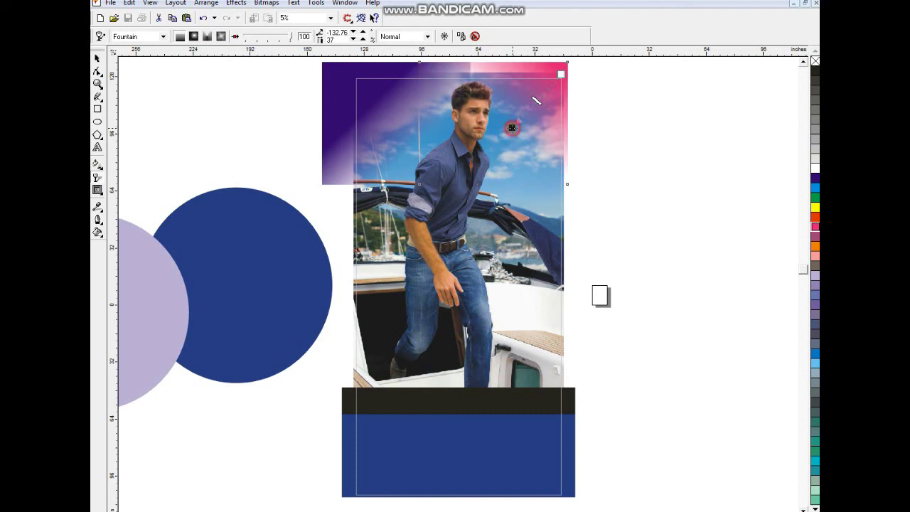
{"action": "left_click_drag", "start_coordinate": [561, 74], "coordinate": [559, 78]}
{"action": "left_click", "coordinate": [97, 58]}
{"action": "left_click", "coordinate": [606, 222]}
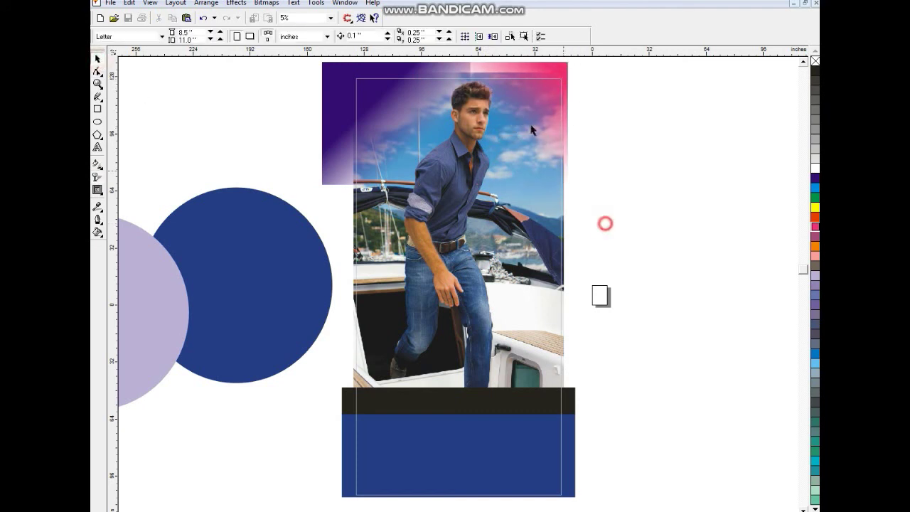
Step: Place a vertically mirrored copy of both gradient rectangles over the photo's lower part behind the black band, and finish editing the PowerClip
{"action": "left_click", "coordinate": [537, 70]}
{"action": "left_click", "coordinate": [391, 68], "text": "shift"}
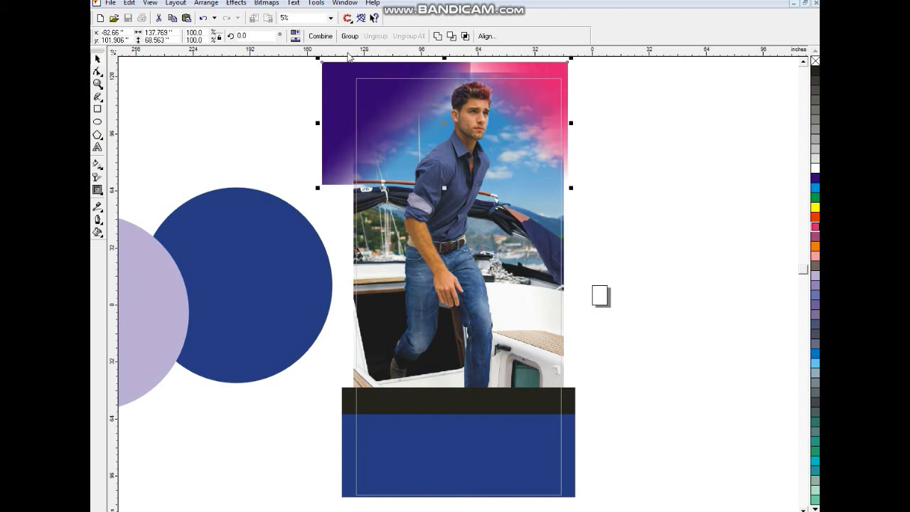
{"action": "left_click", "coordinate": [296, 36]}
{"action": "left_click_drag", "start_coordinate": [343, 145], "coordinate": [348, 364]}
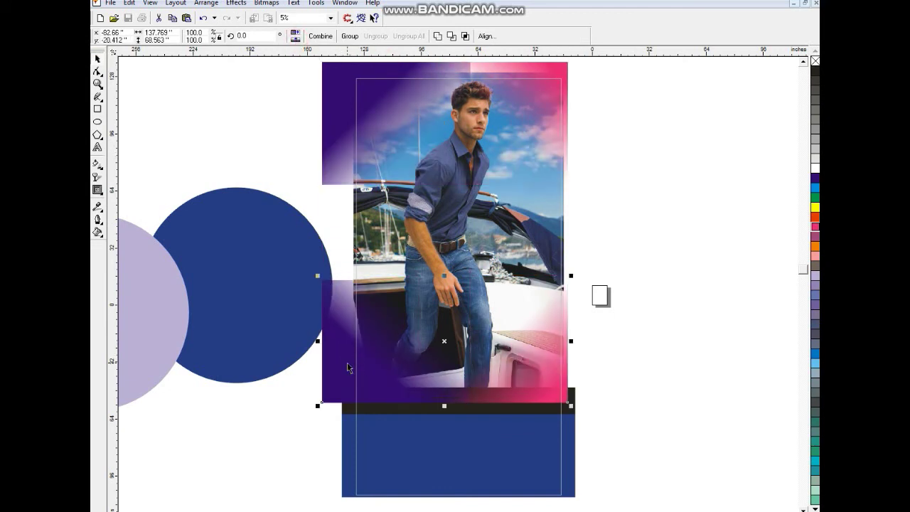
{"action": "key", "text": "shift+Page_Down"}
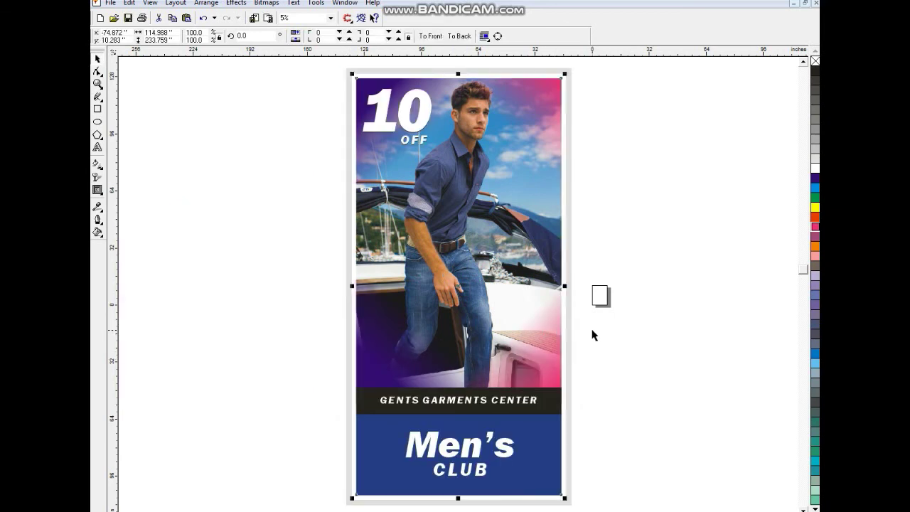
Step: Review the whole banner zoomed out and in a full-screen preview
{"action": "left_click", "coordinate": [594, 328]}
{"action": "key", "text": "F3"}
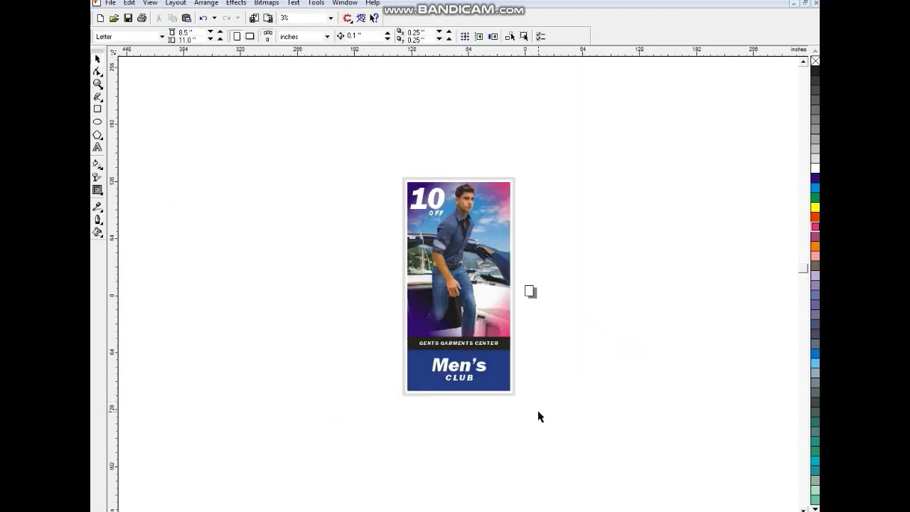
{"action": "left_click_drag", "start_coordinate": [538, 417], "coordinate": [380, 166]}
{"action": "key", "text": "shift+F2"}
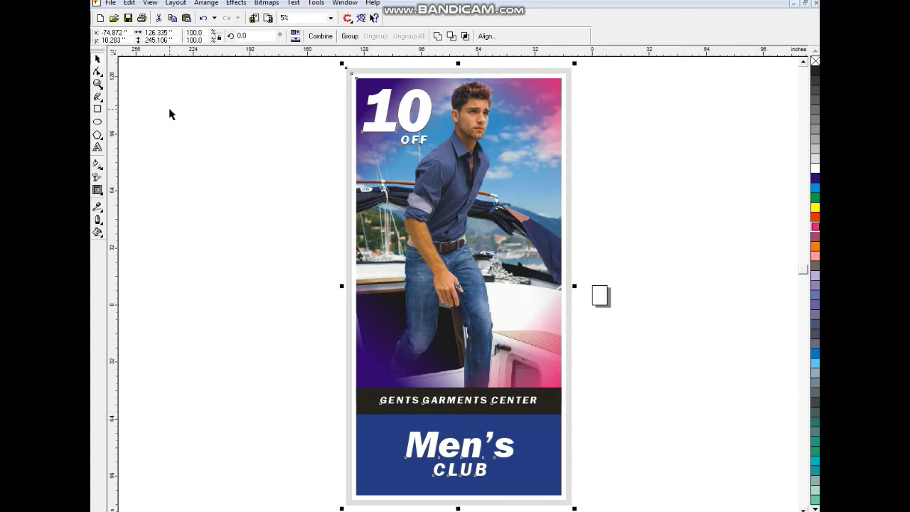
{"action": "key", "text": "F9"}
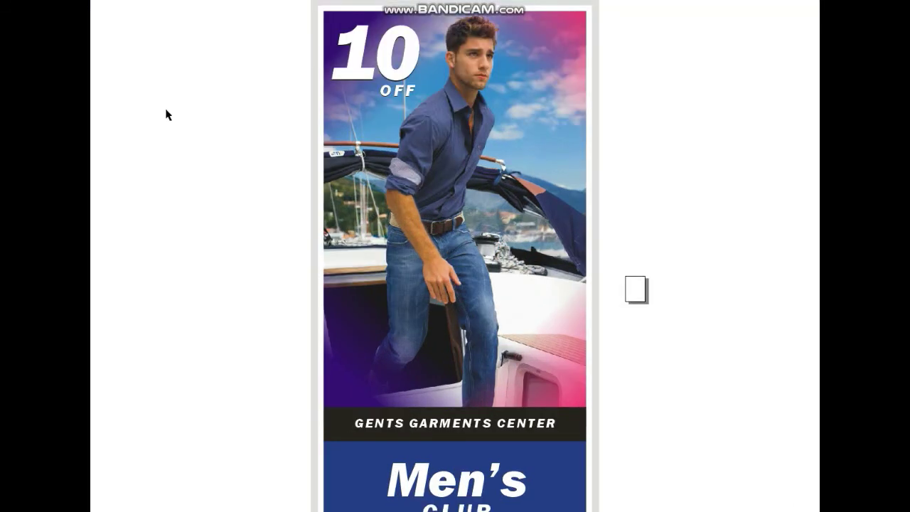
{"action": "left_click", "coordinate": [166, 115]}
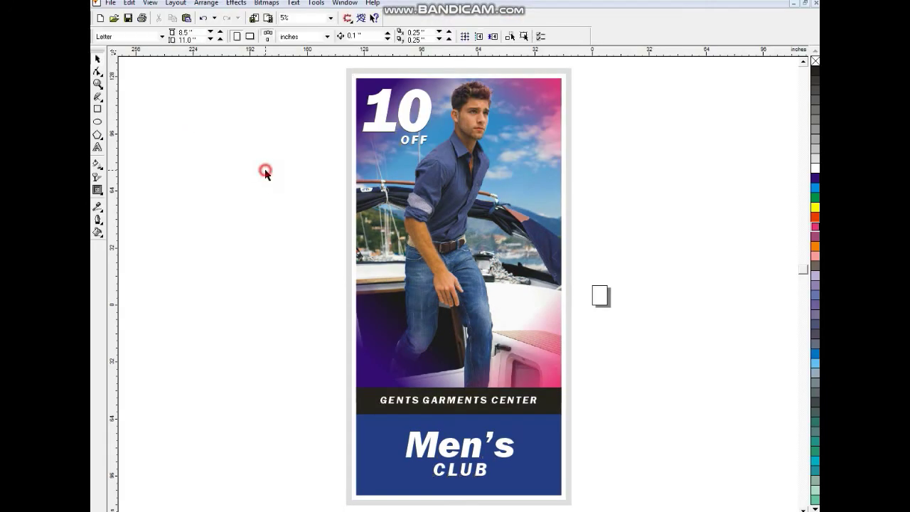
{"action": "mouse_move", "coordinate": [316, 511]}
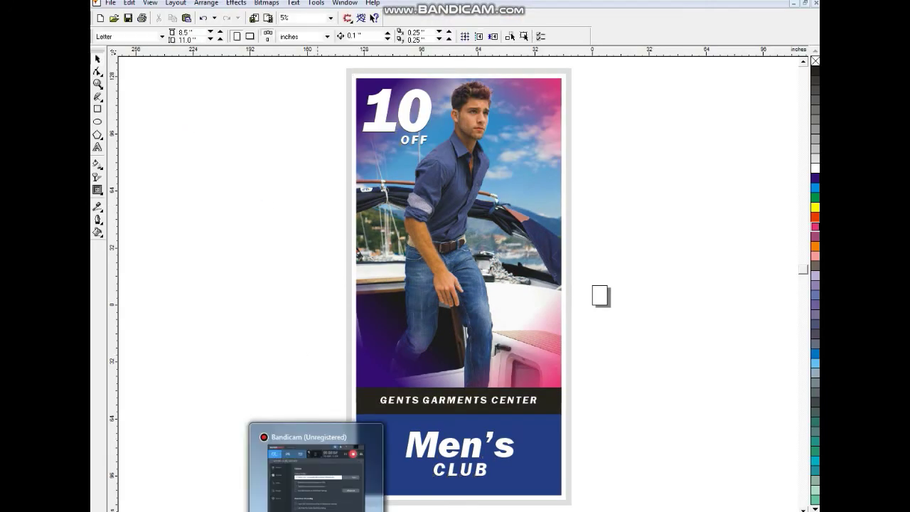
{"action": "left_click", "coordinate": [316, 469]}
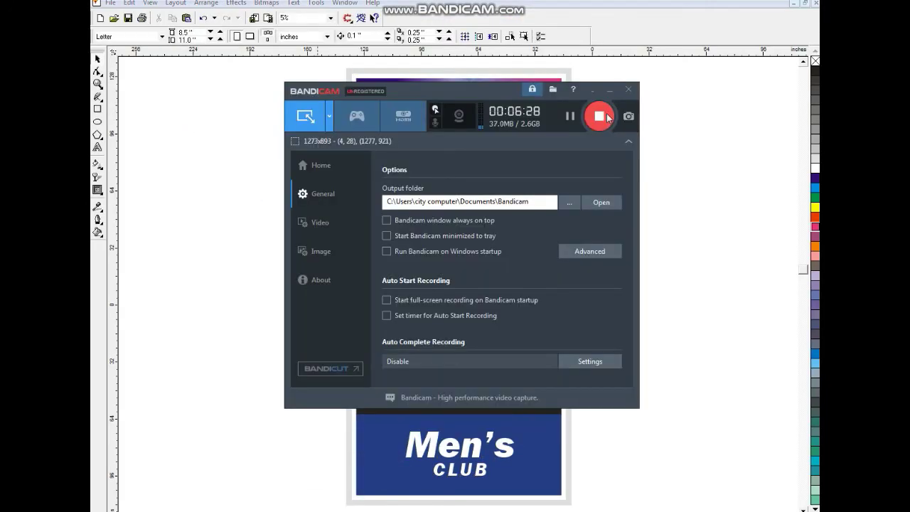